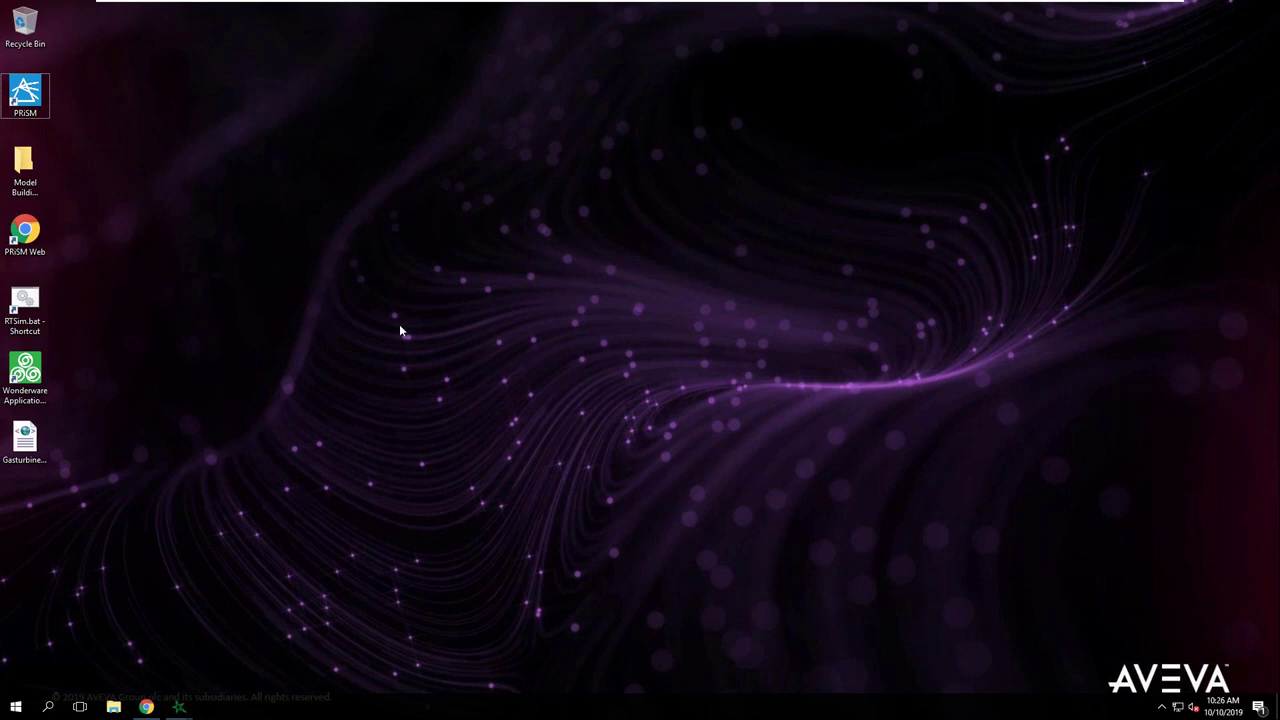
# - Open PRiSM and start adding project points from Wonderware Historian using the WWHist (Demo System WWHist) real-time service
pyautogui.doubleClick(17, 100)
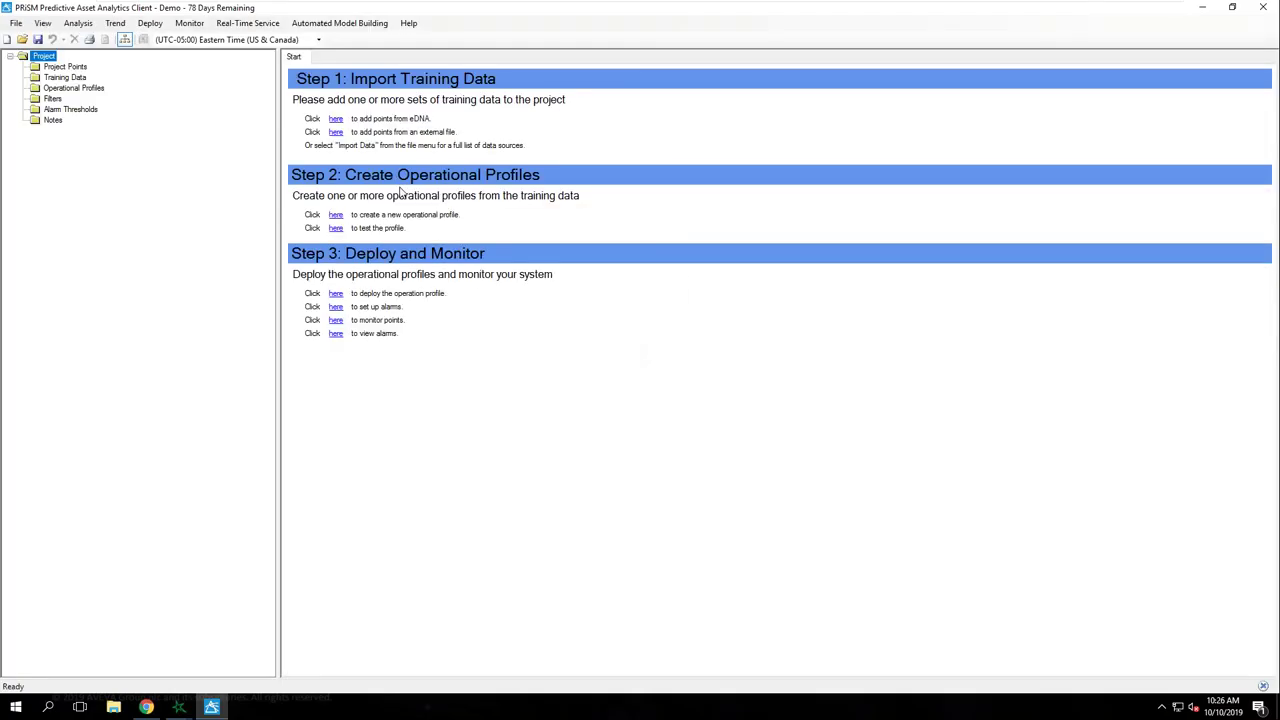
pyautogui.rightClick(72, 68)
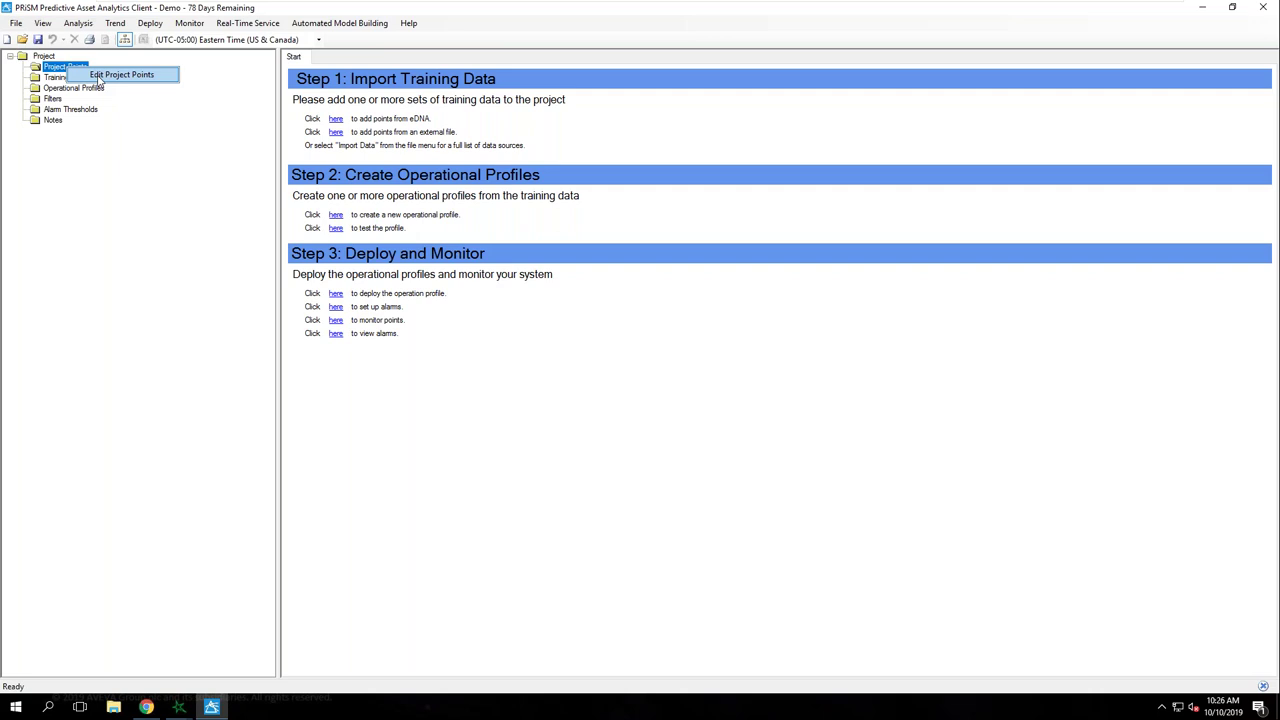
pyautogui.click(100, 78)
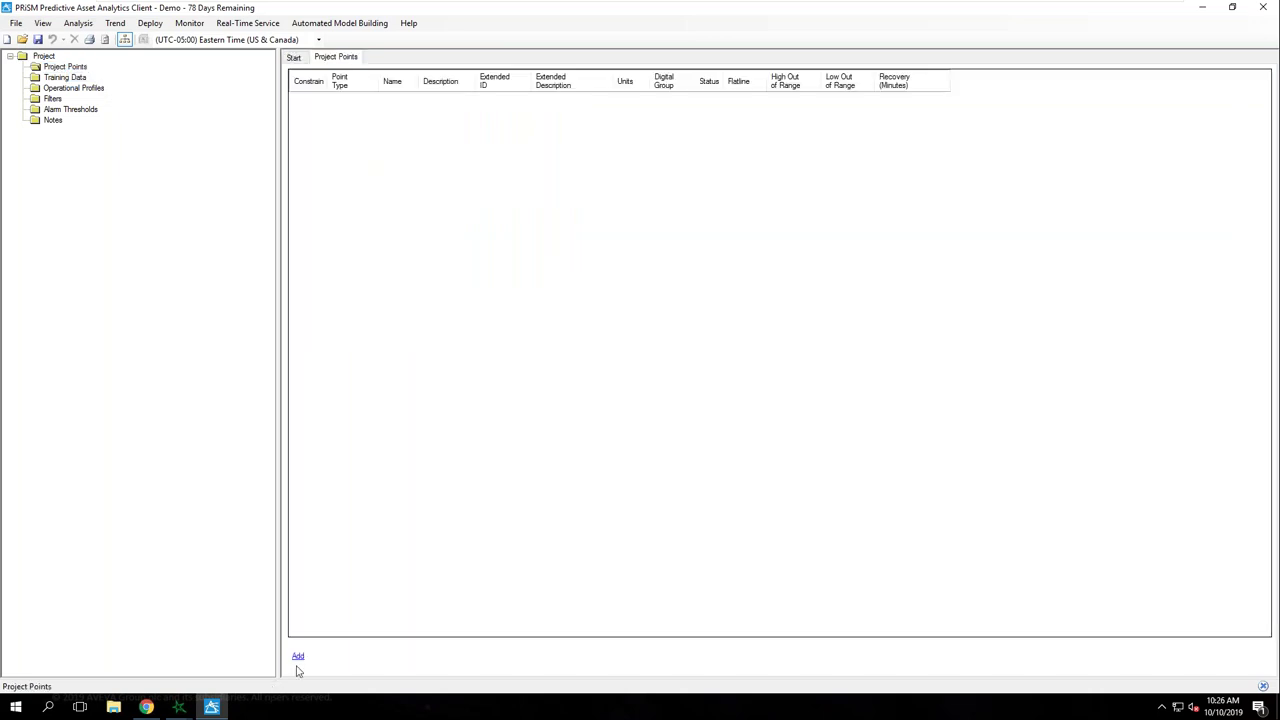
pyautogui.click(298, 656)
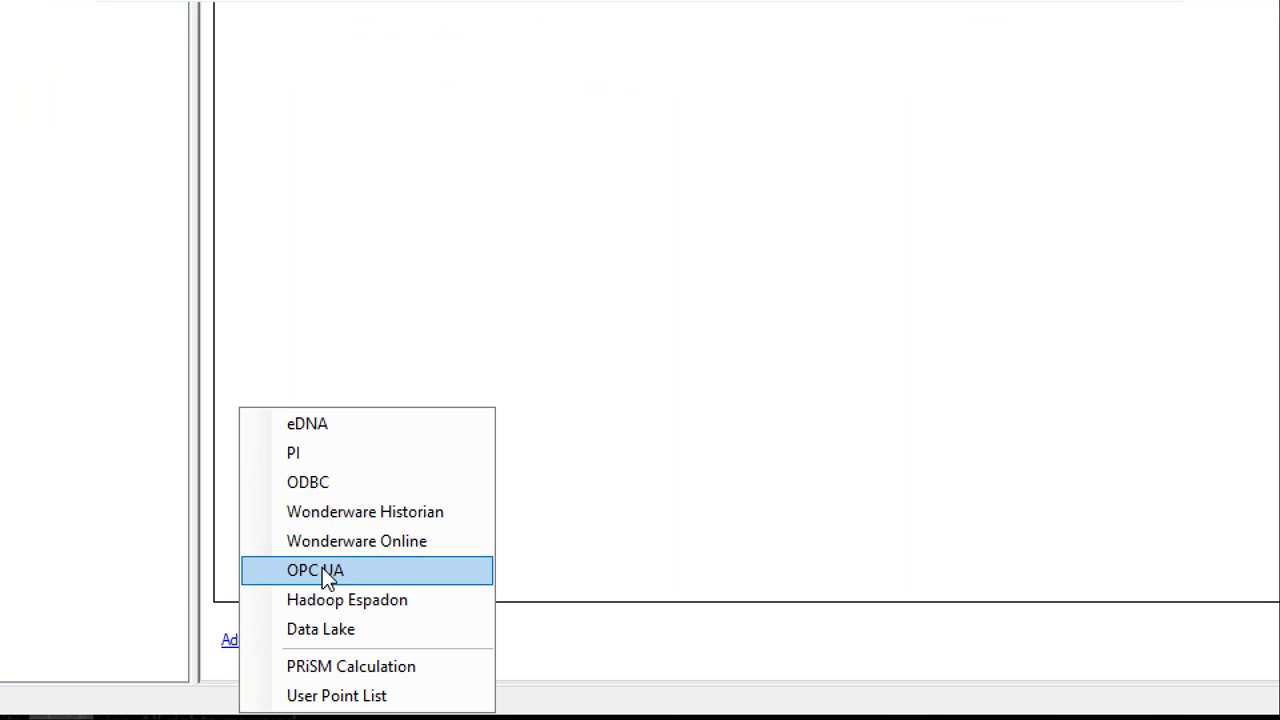
pyautogui.click(340, 512)
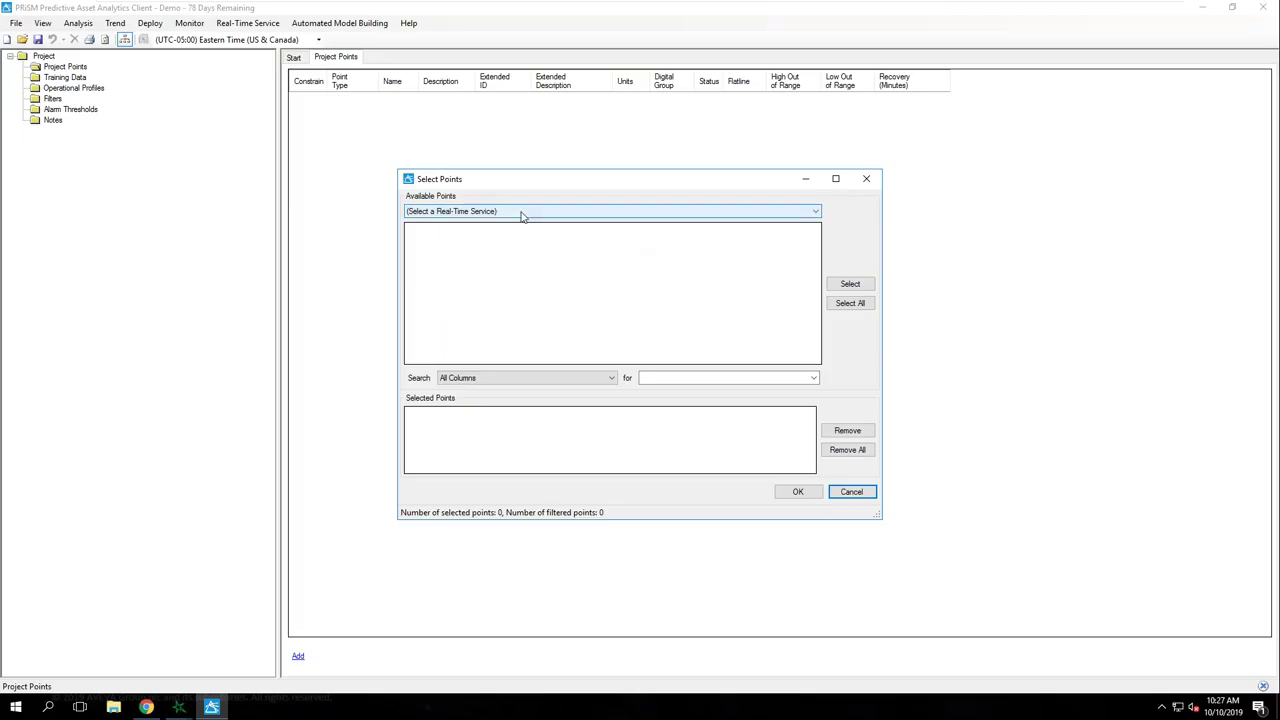
pyautogui.click(521, 214)
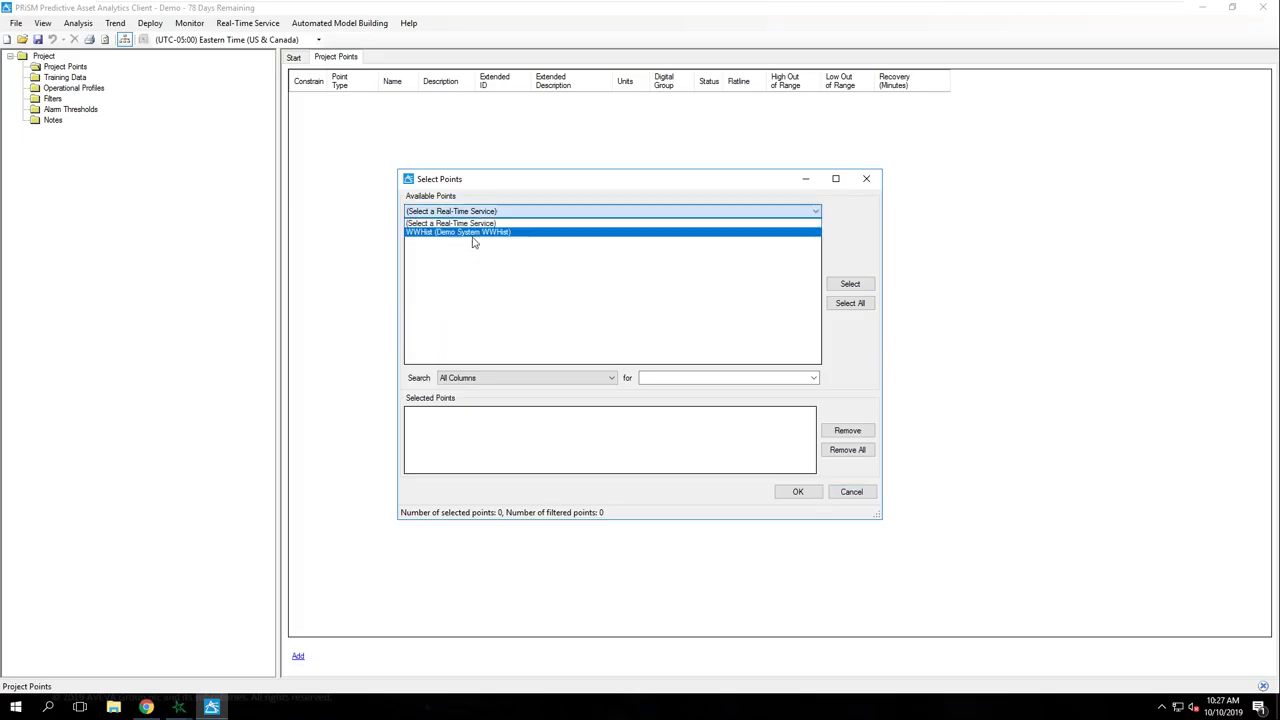
pyautogui.click(476, 240)
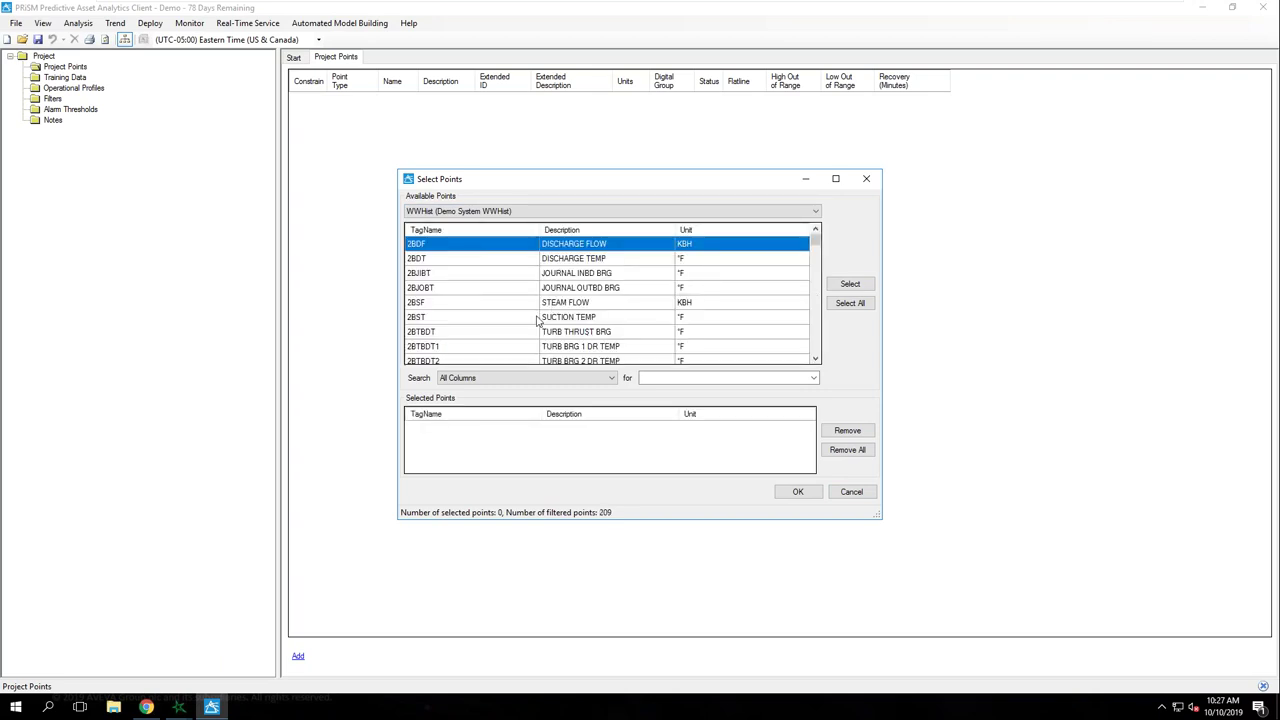
# - Add the historian points from 2BDF through 2TSVM to the project points
pyautogui.click(815, 359)
pyautogui.click(815, 359)
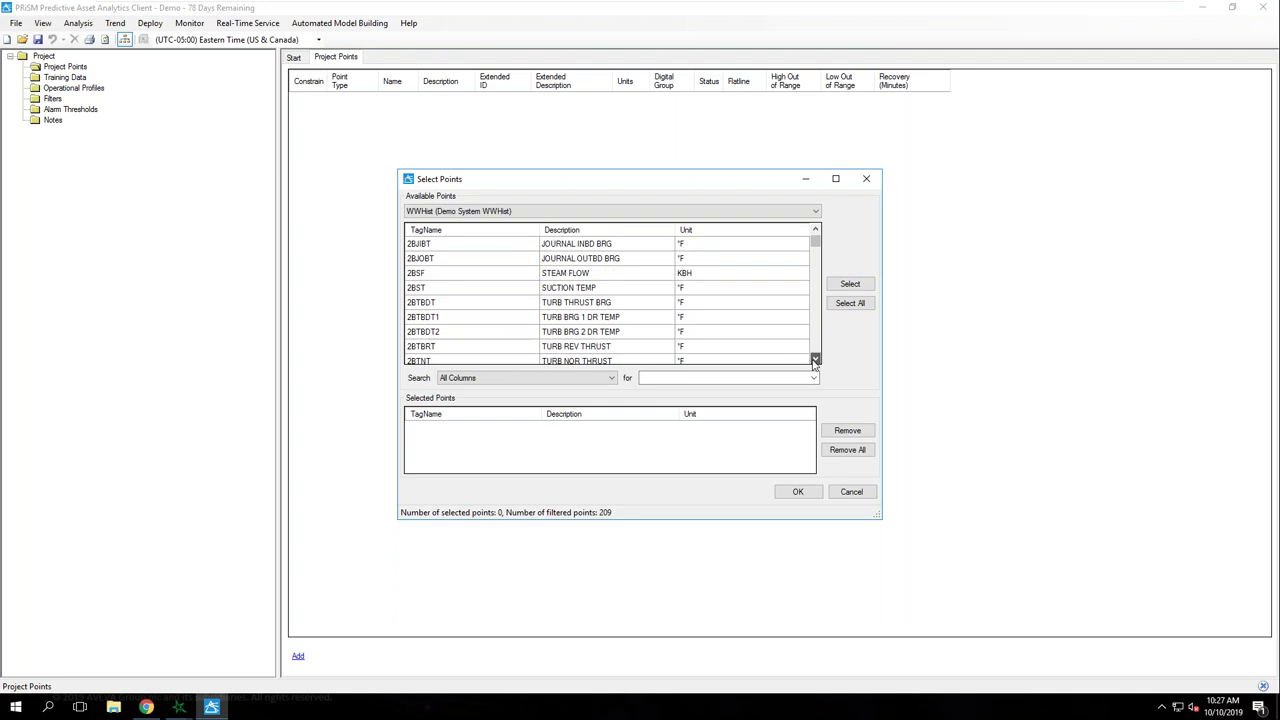
pyautogui.click(816, 359)
pyautogui.click(816, 359)
pyautogui.click(816, 359)
pyautogui.keyDown('shift'); pyautogui.click(444, 348); pyautogui.keyUp('shift')
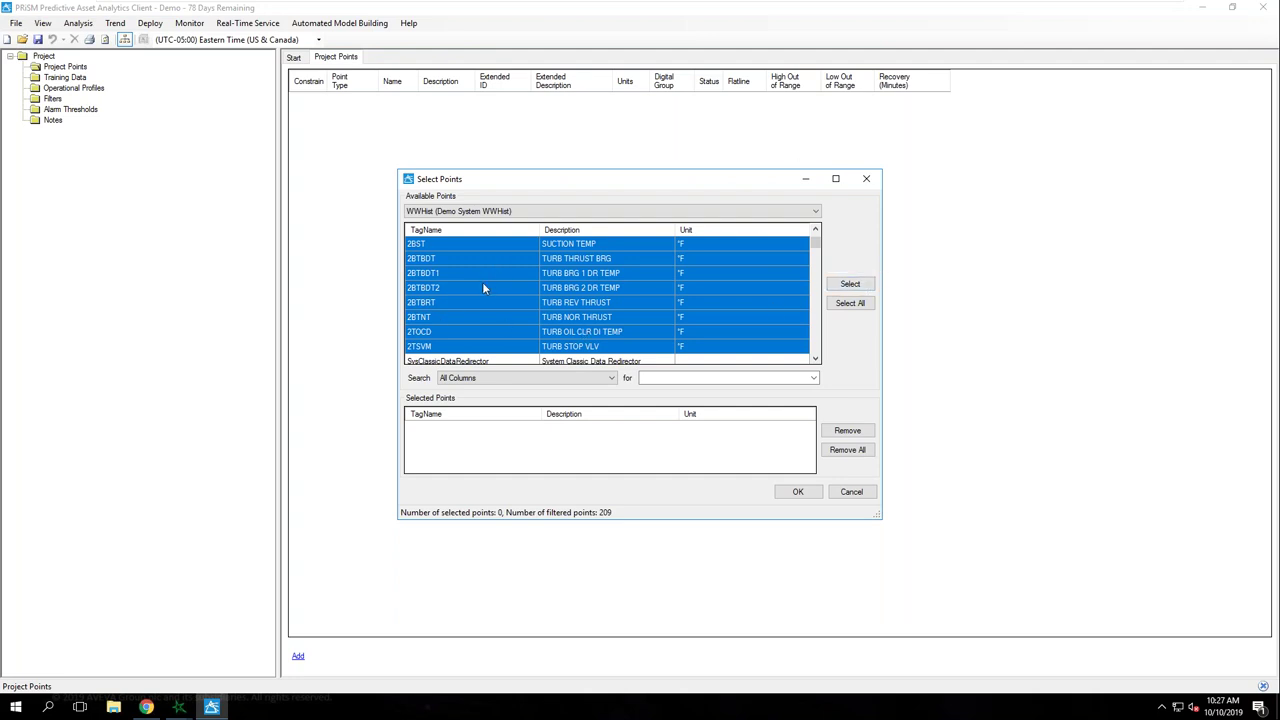
pyautogui.click(863, 286)
pyautogui.click(807, 499)
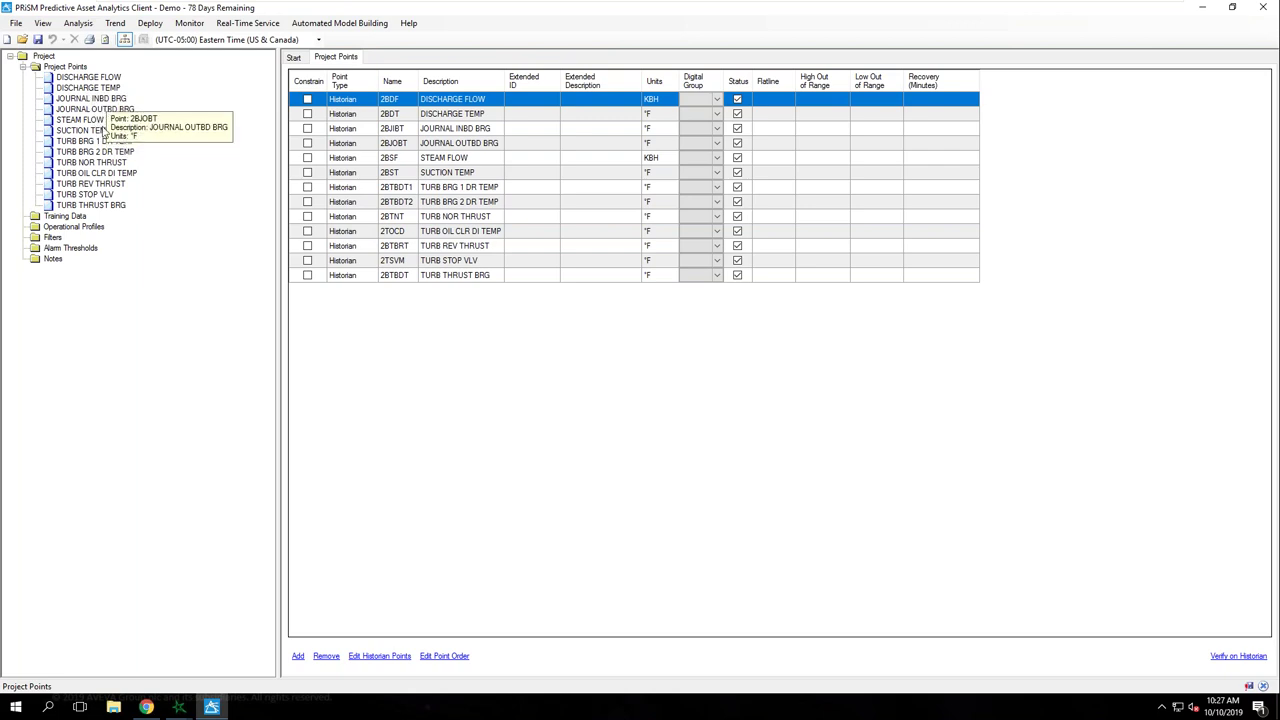
pyautogui.rightClick(69, 222)
pyautogui.moveTo(146, 277)
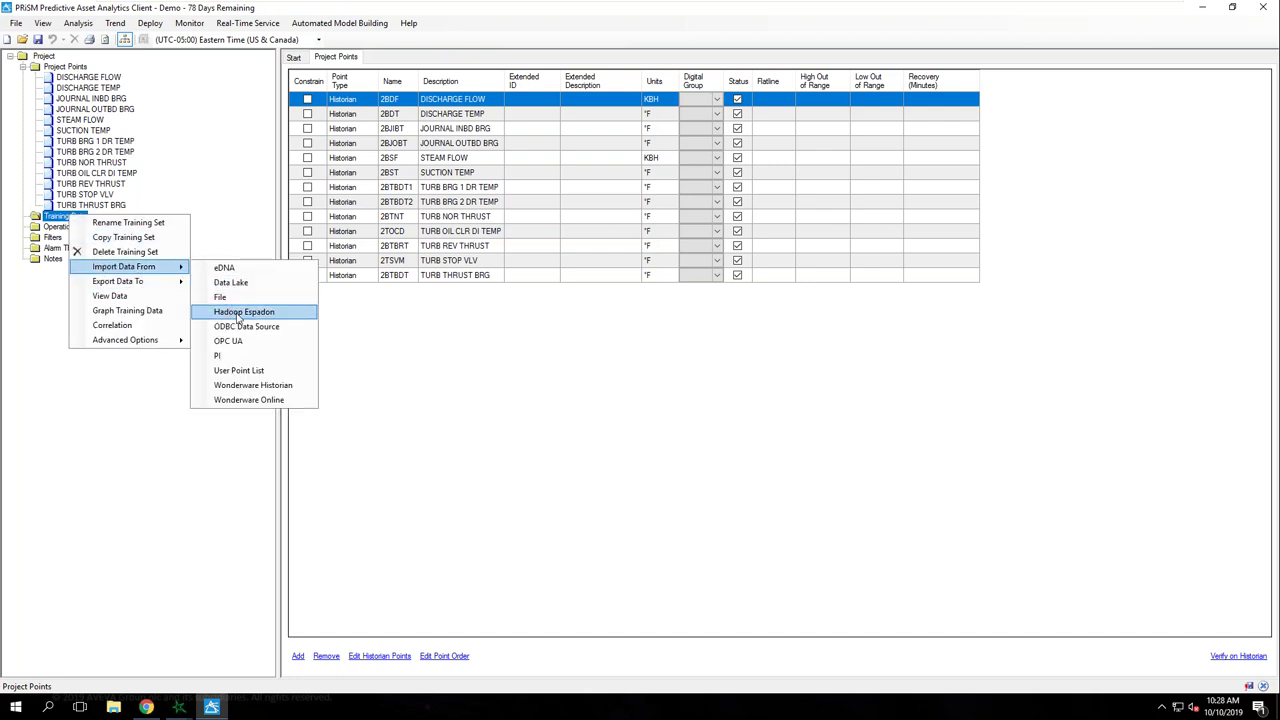
pyautogui.click(251, 389)
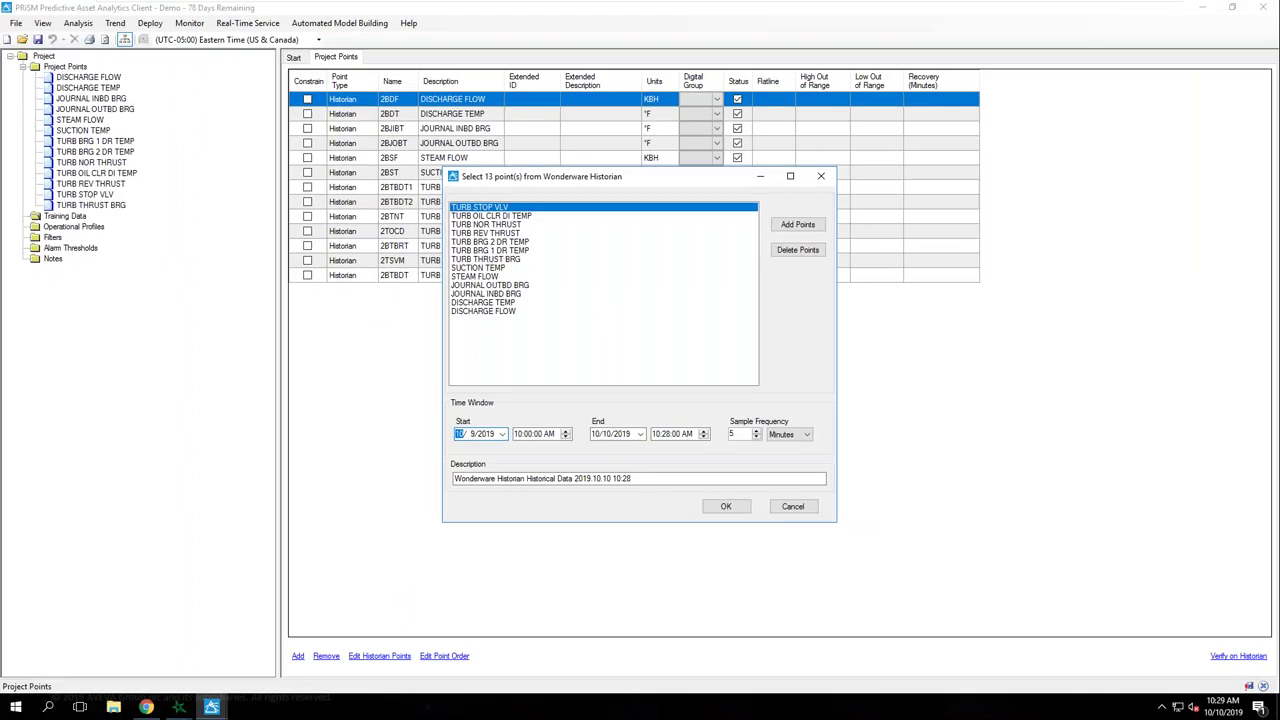
pyautogui.click(800, 507)
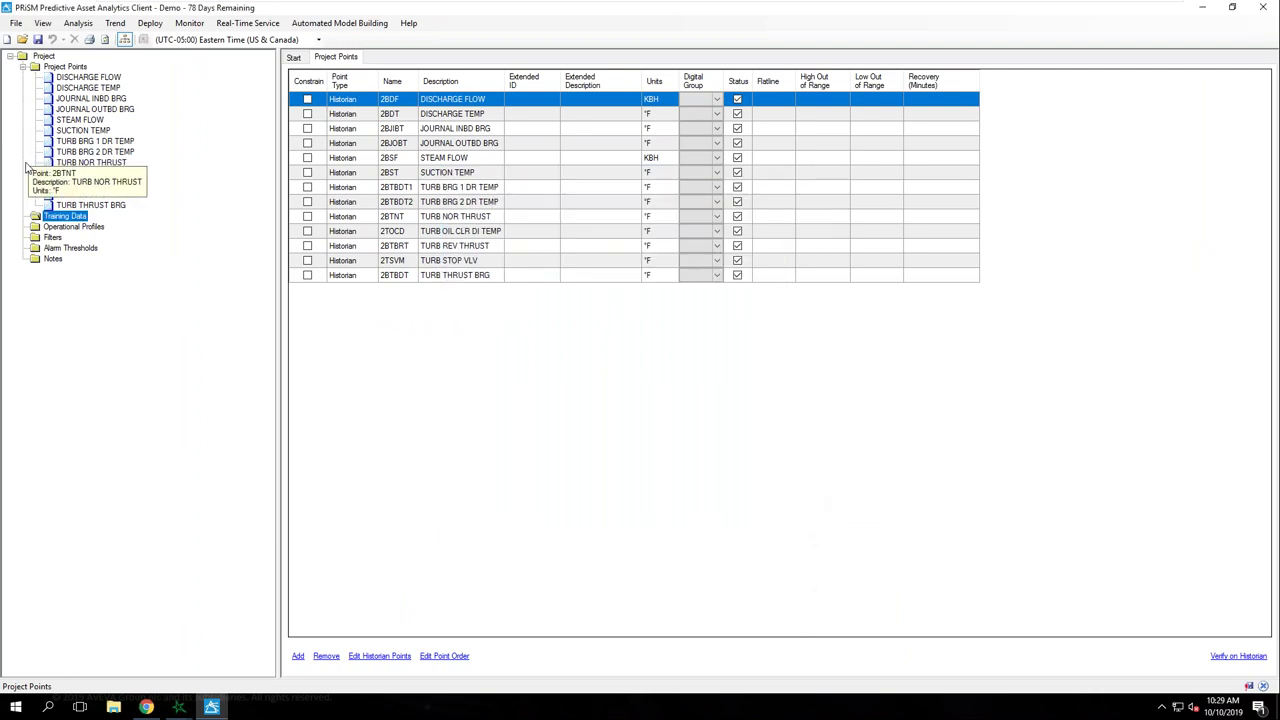
# - Import all points from the file Pump Training Data.csv as a training data set
pyautogui.rightClick(74, 216)
pyautogui.moveTo(150, 267)
pyautogui.click(226, 297)
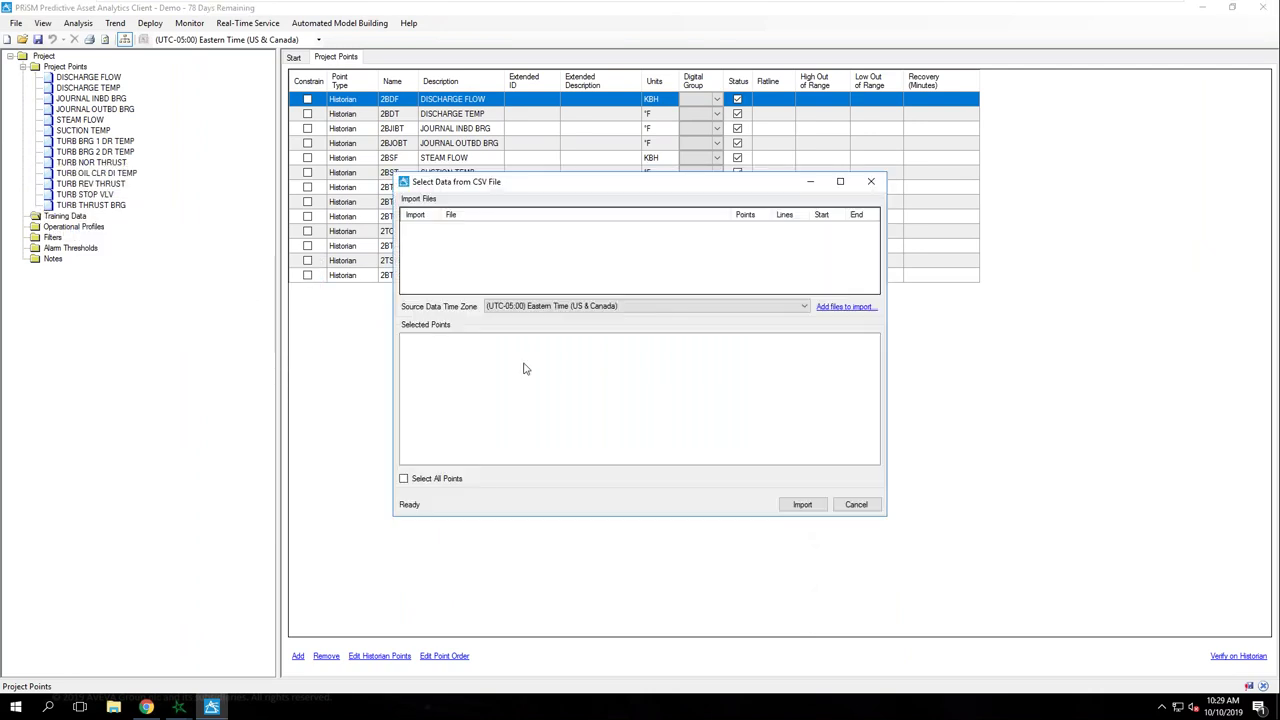
pyautogui.click(840, 308)
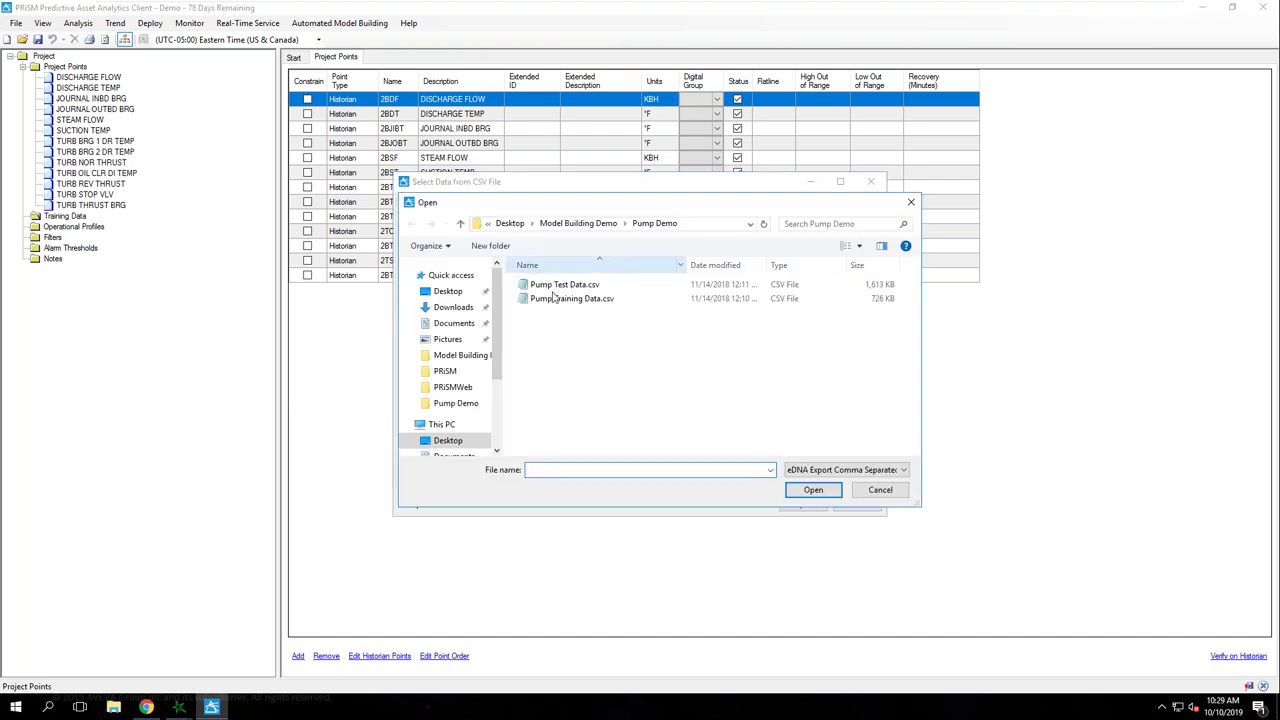
pyautogui.doubleClick(577, 300)
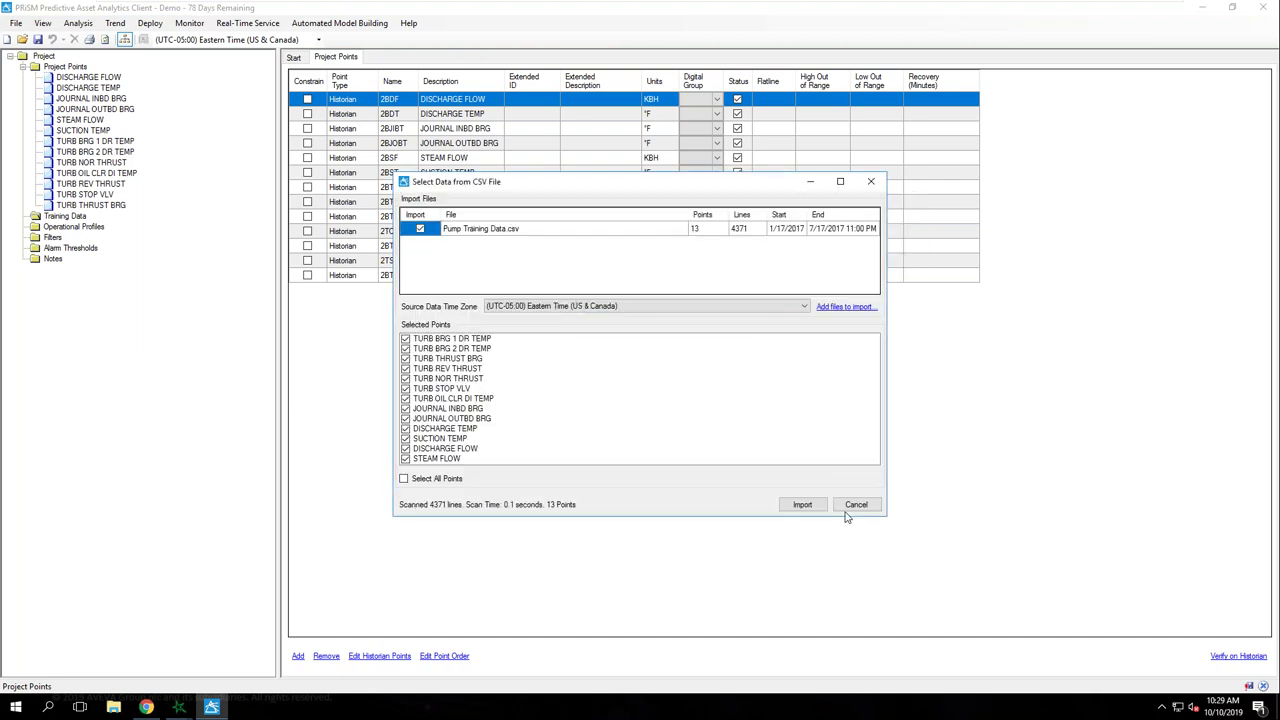
pyautogui.click(803, 504)
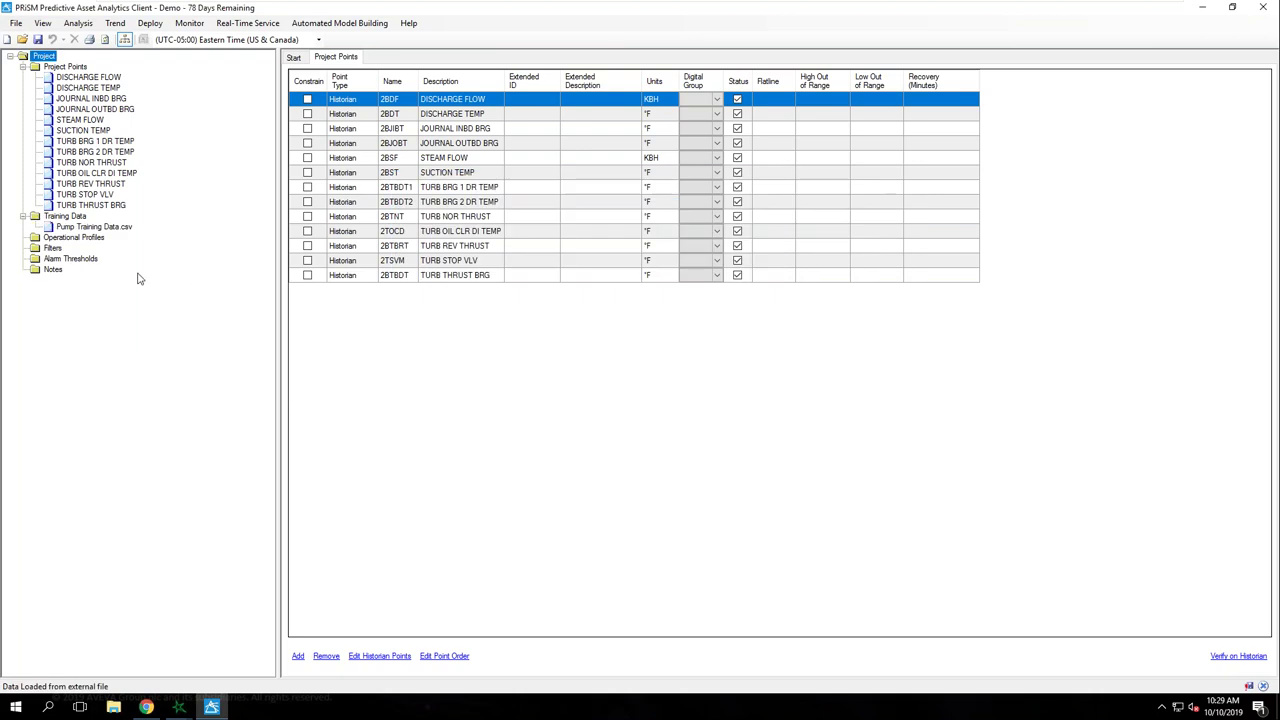
# - Graph Pump Training Data.csv and examine the trends of points such as JOURNAL OUTBD BRG and TURB BRG 1 DR TEMP
pyautogui.doubleClick(108, 228)
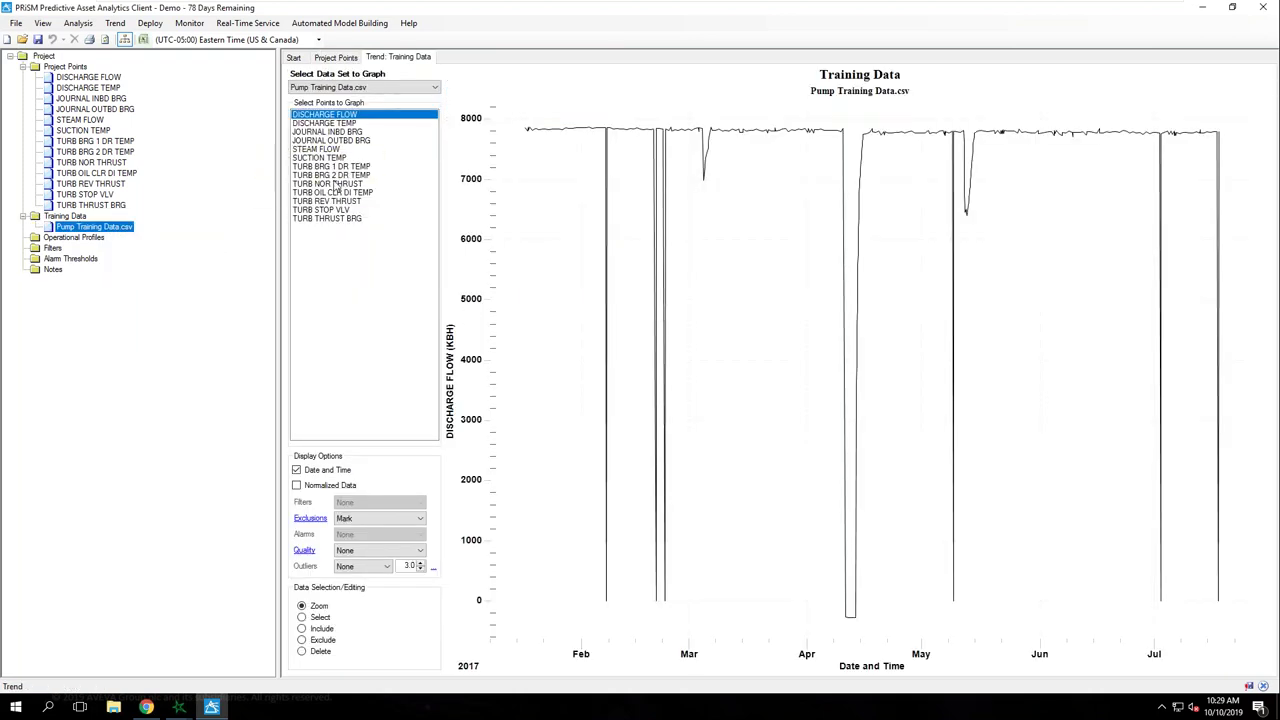
pyautogui.click(347, 159)
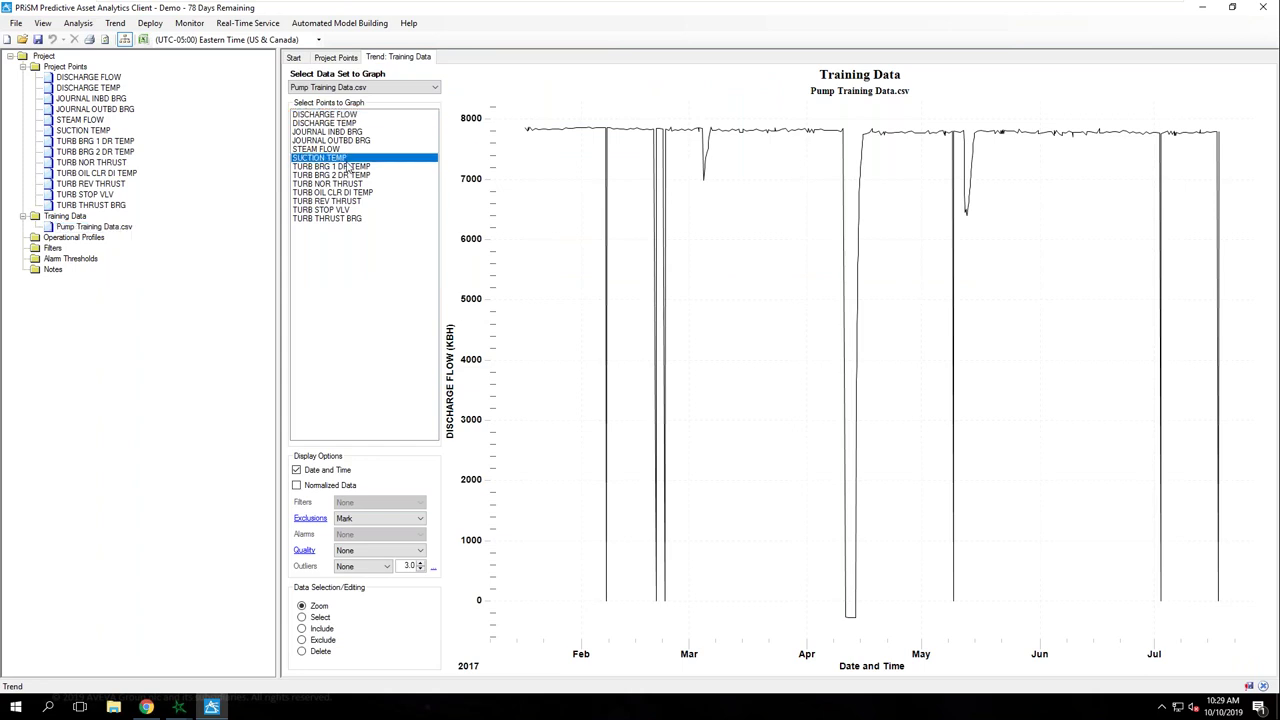
pyautogui.click(349, 167)
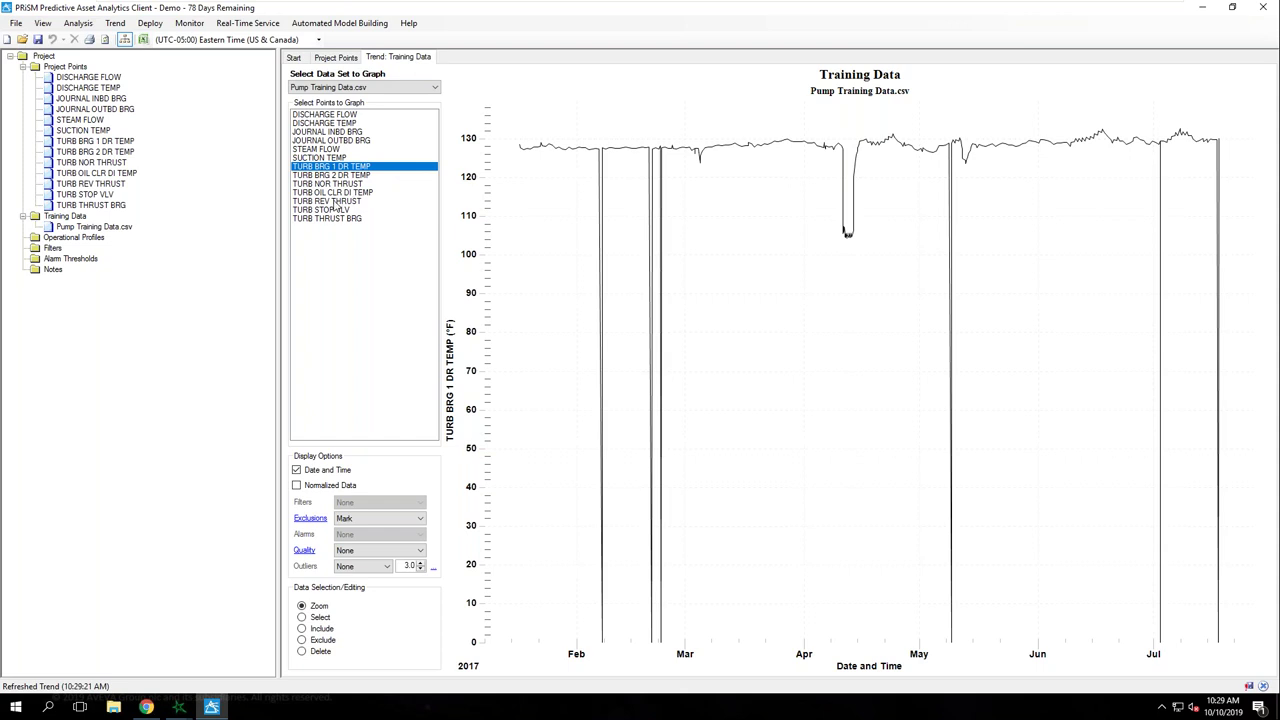
pyautogui.click(336, 142)
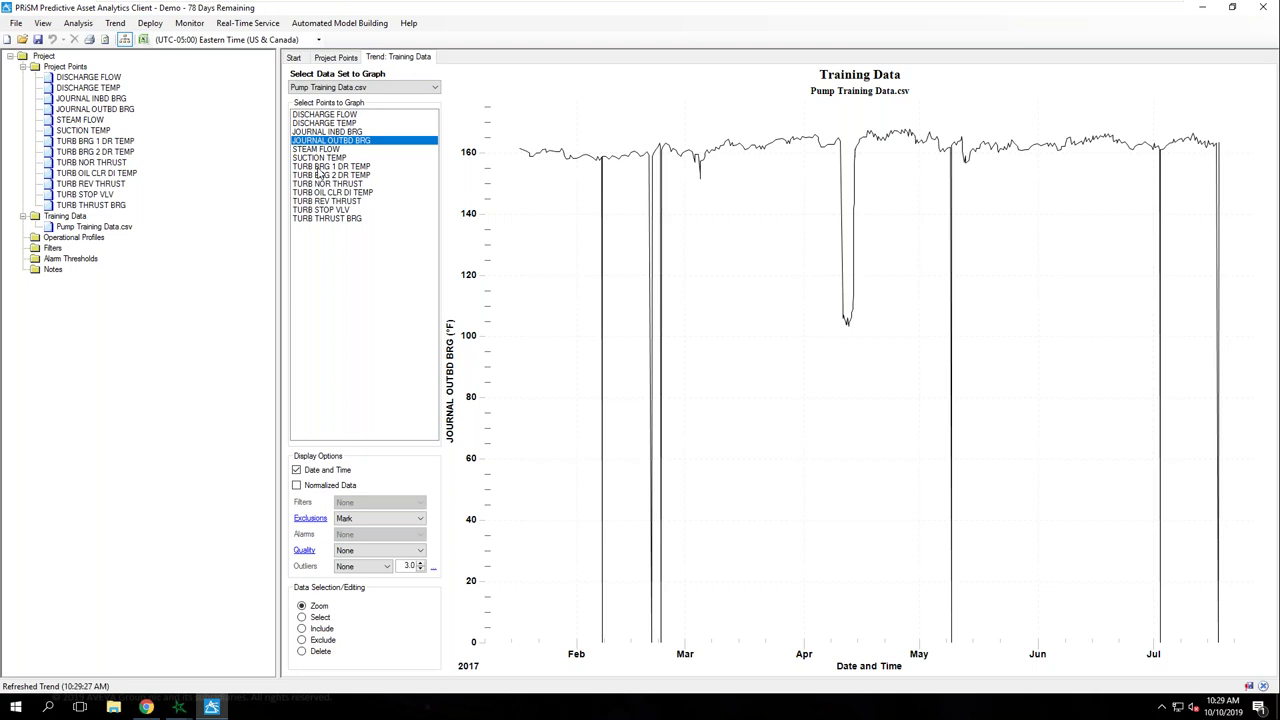
pyautogui.click(327, 167)
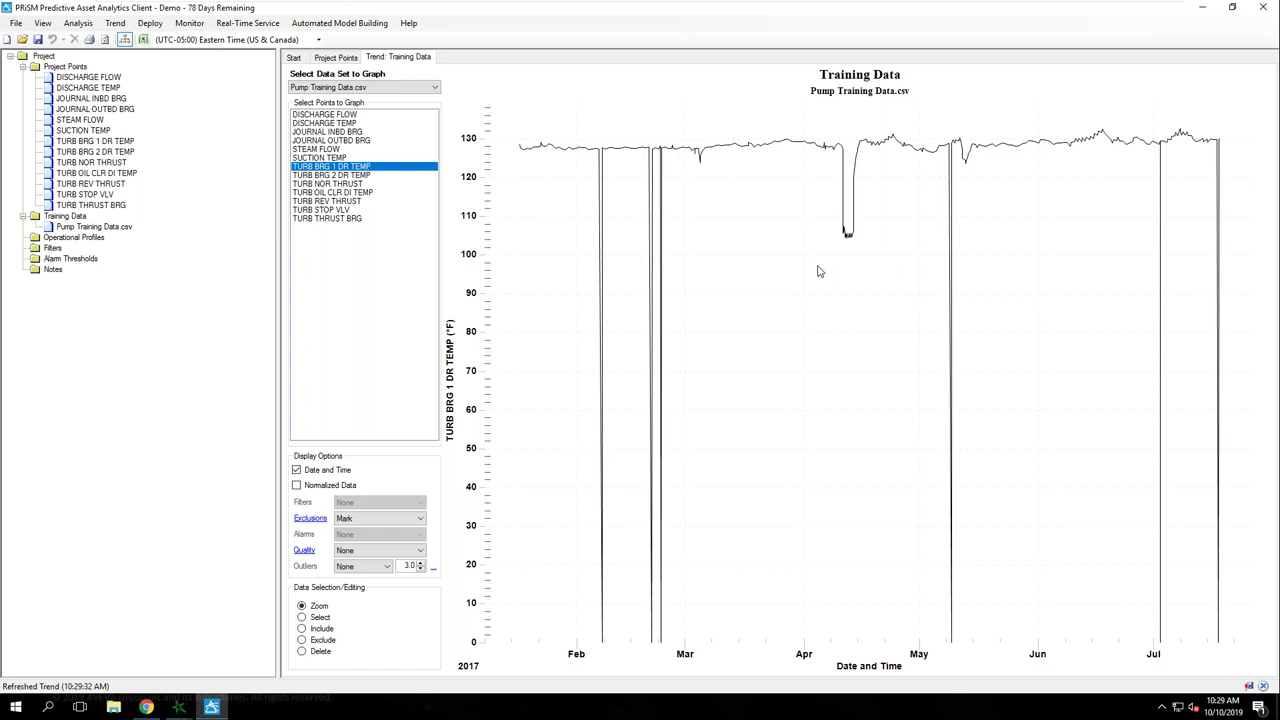
# - Mark outliers on the TURB BRG 1 DR TEMP trend and delete the training records that fall below about 117 °F
pyautogui.click(357, 568)
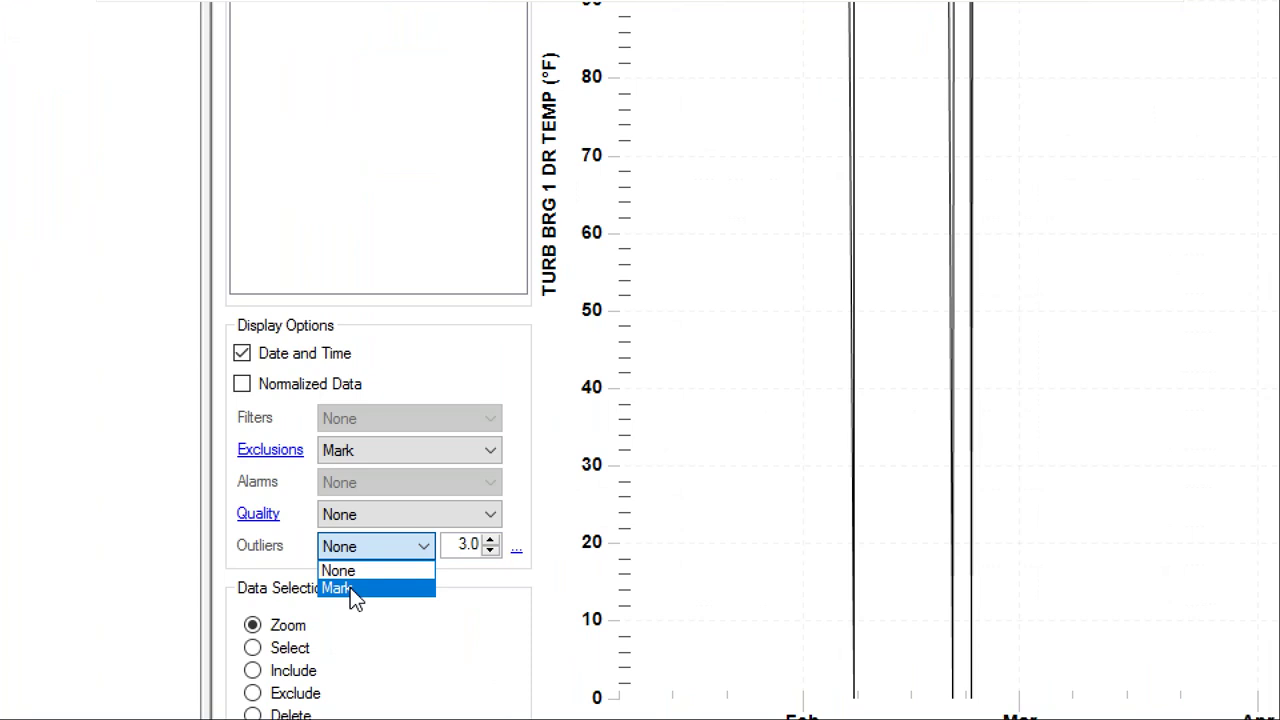
pyautogui.click(350, 587)
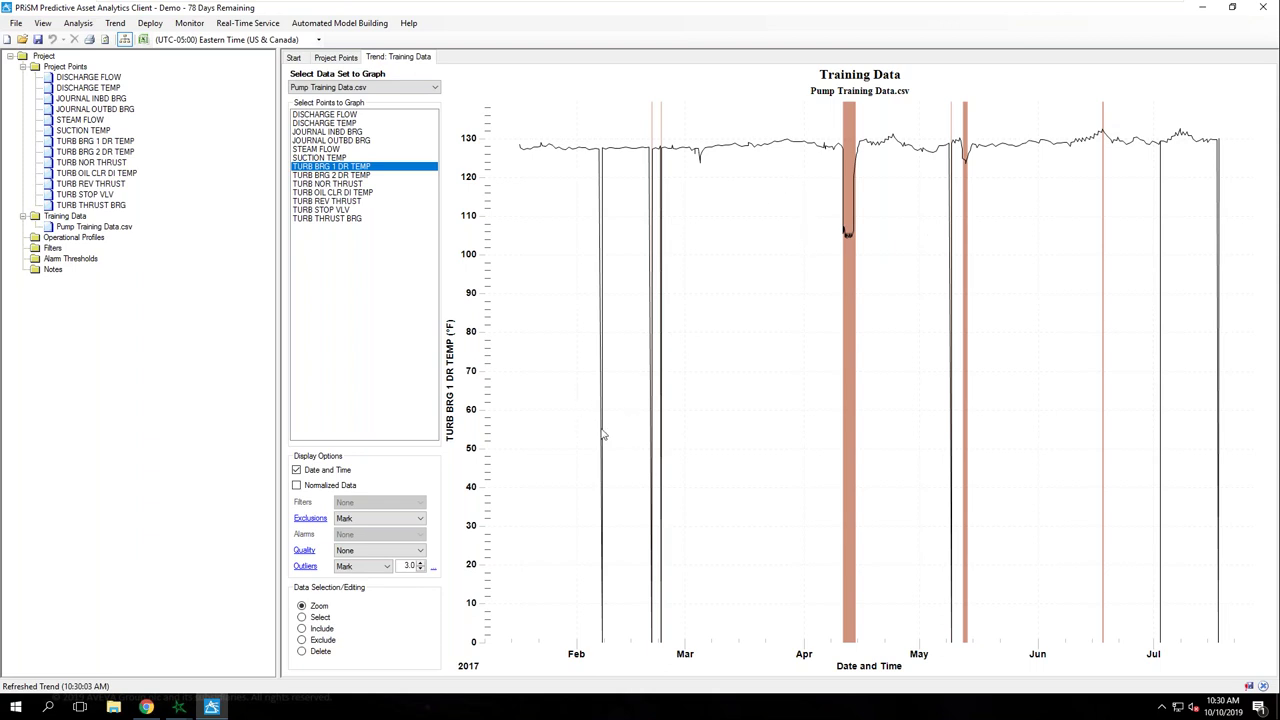
pyautogui.click(321, 619)
pyautogui.moveTo(535, 190); pyautogui.dragTo(1236, 712)
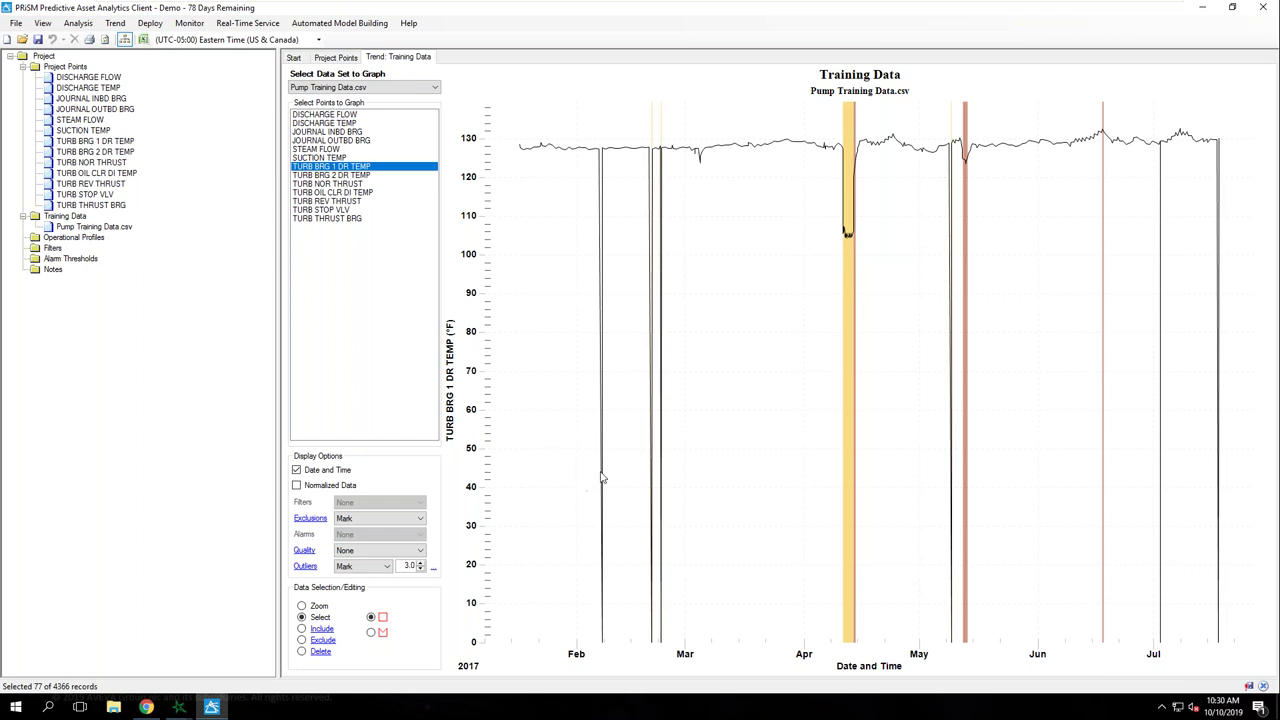
pyautogui.click(319, 652)
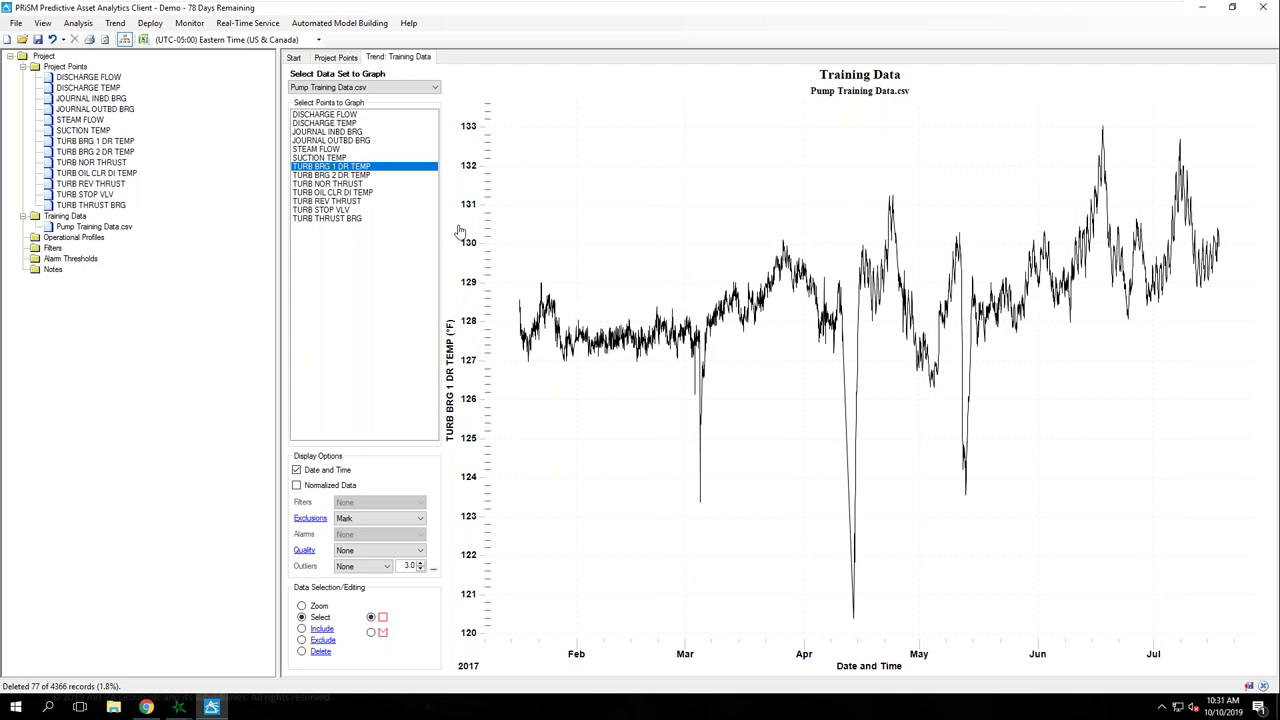
pyautogui.click(359, 177)
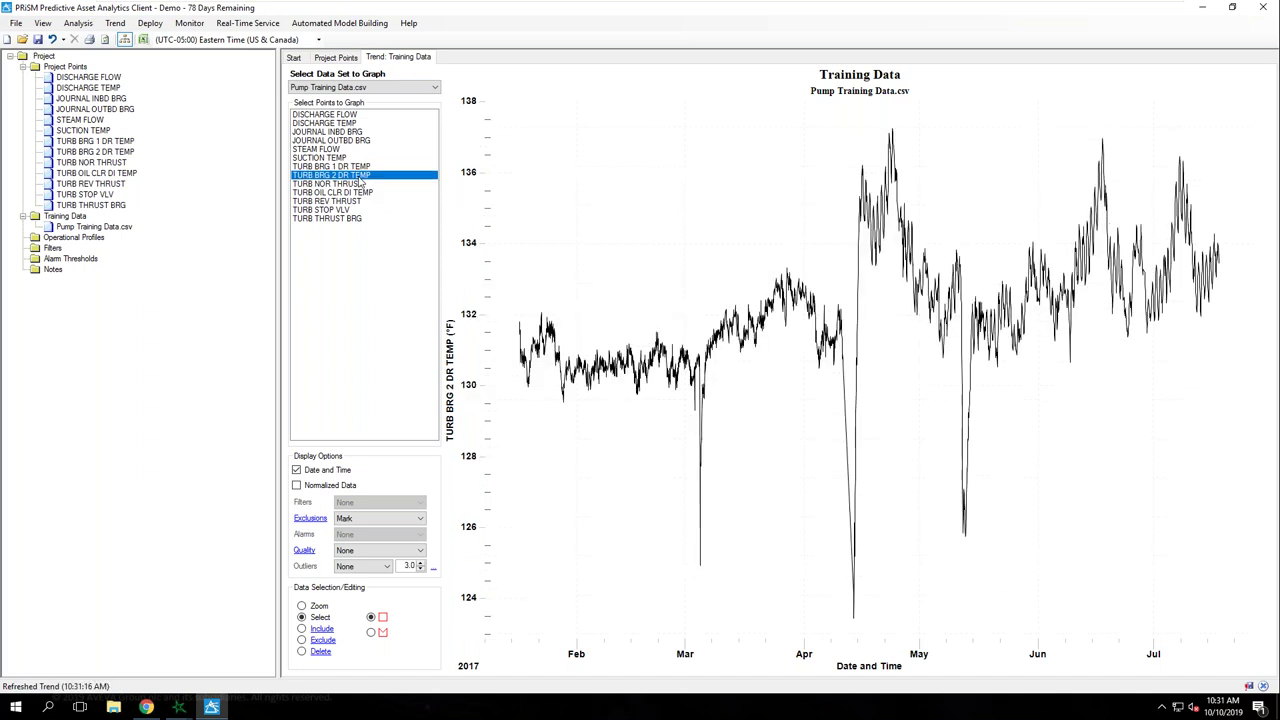
pyautogui.click(359, 166)
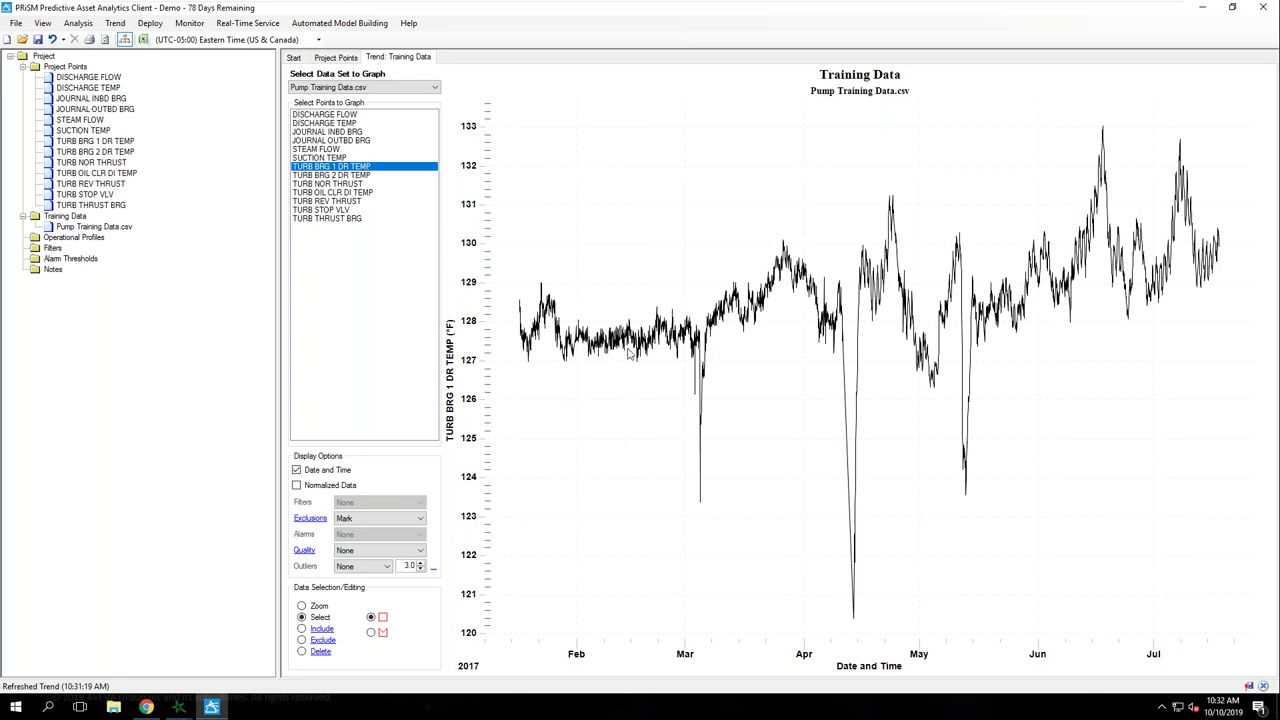
# - Create a profile filter described as PUMP OFF that applies to all profiles when the STEAM FLOW value is less than 10
pyautogui.rightClick(52, 249)
pyautogui.click(92, 263)
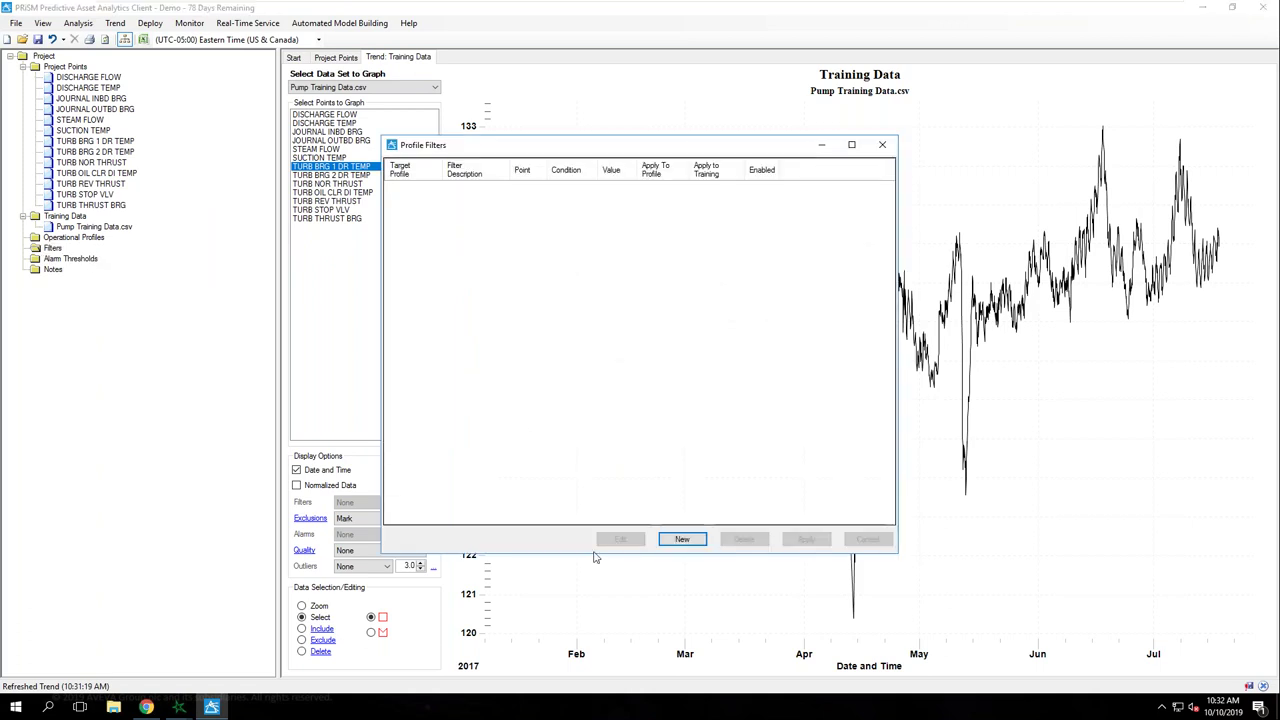
pyautogui.click(600, 538)
pyautogui.write('PUMP OFF')
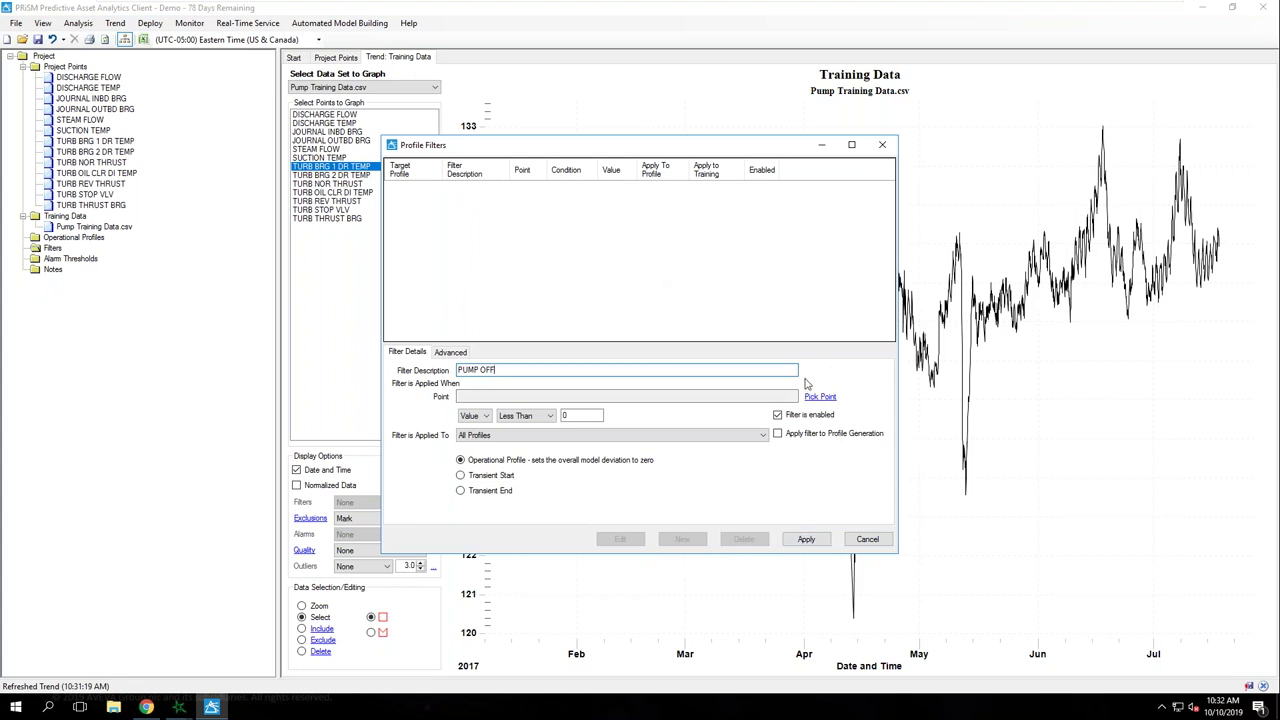
pyautogui.click(820, 396)
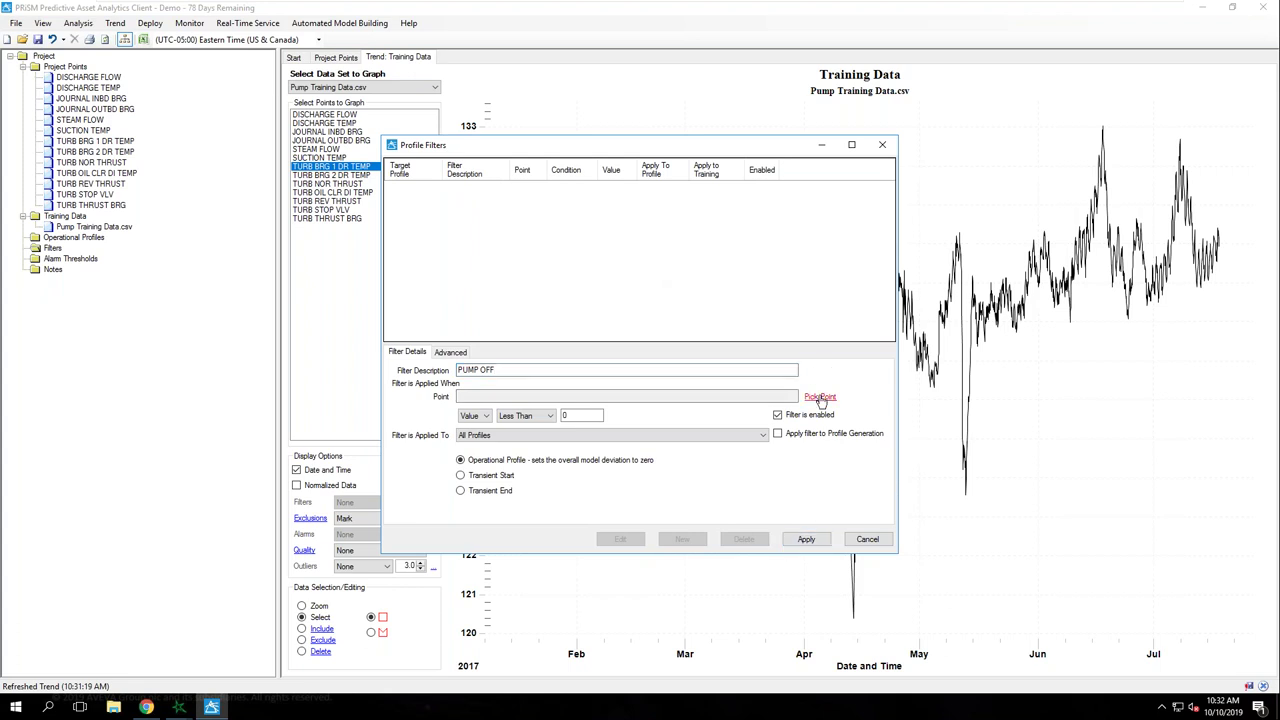
pyautogui.click(576, 304)
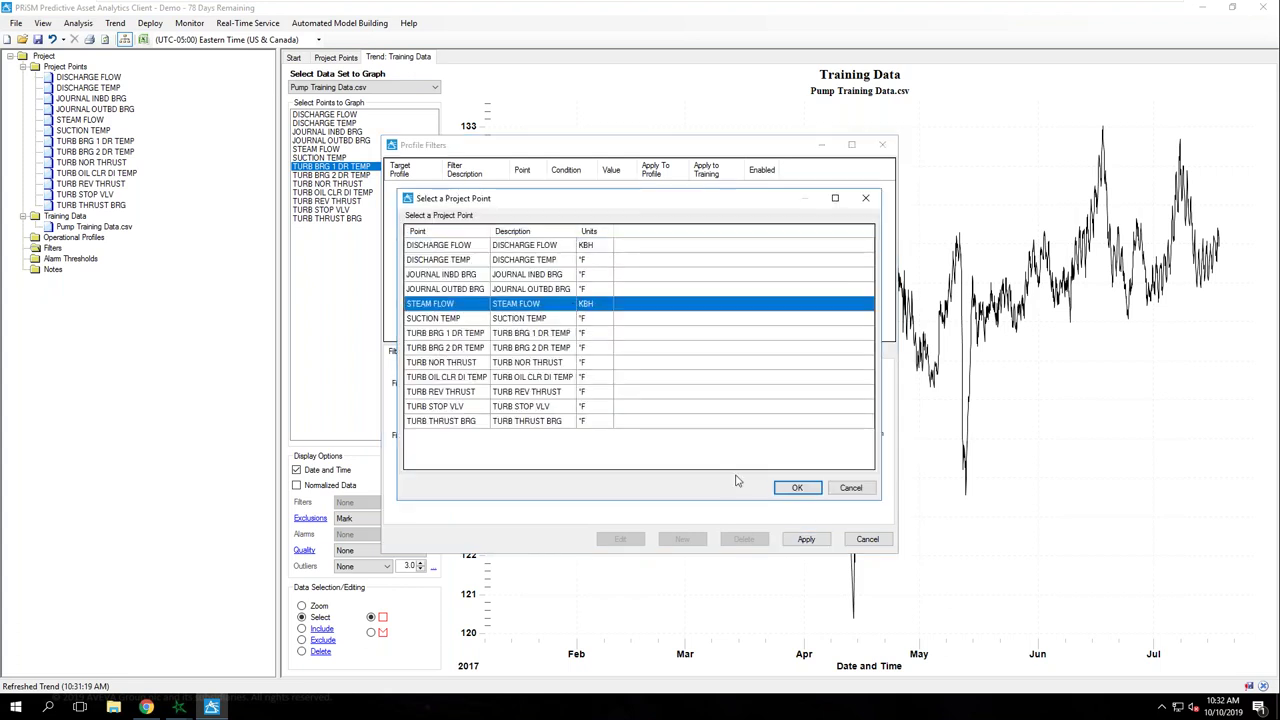
pyautogui.click(797, 488)
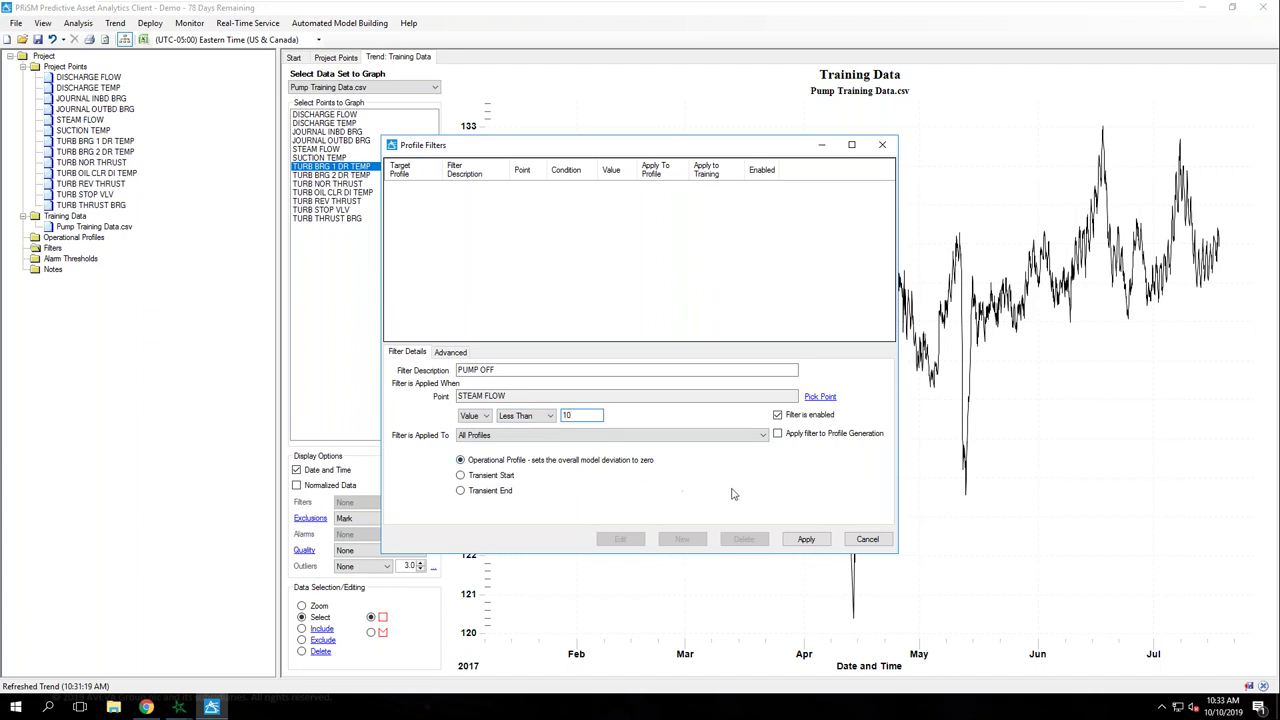
pyautogui.click(791, 541)
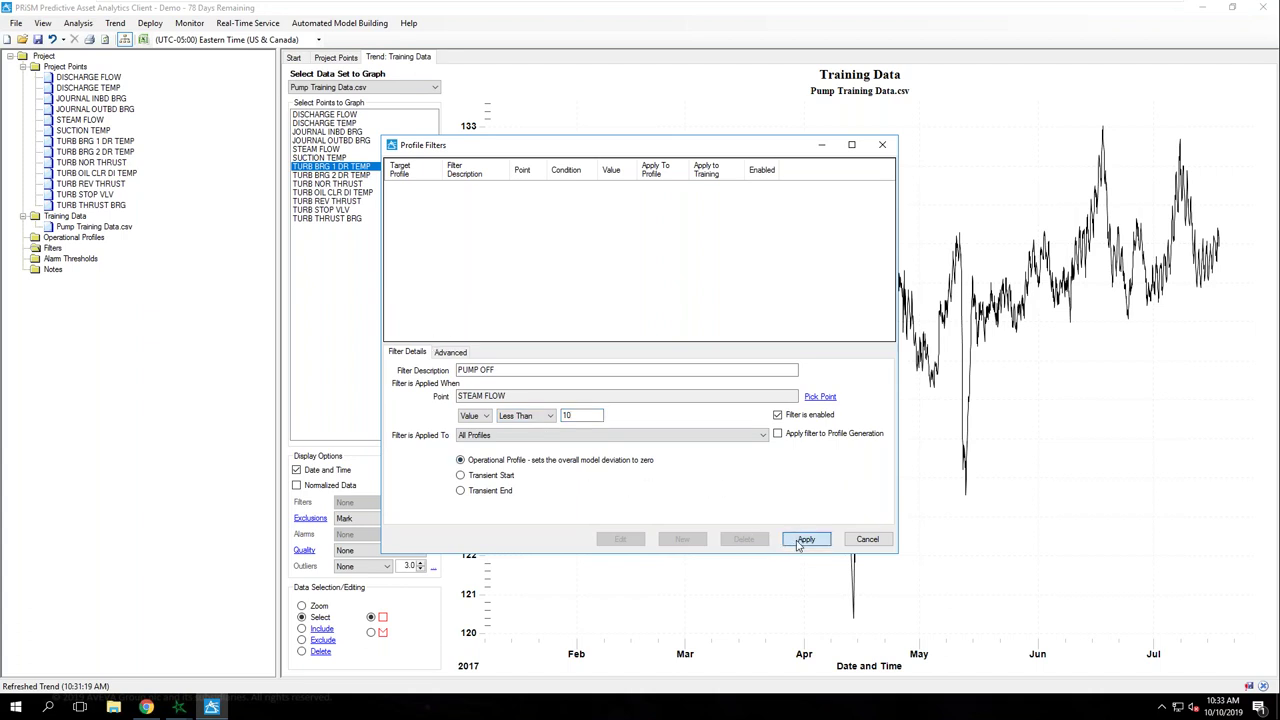
pyautogui.click(882, 146)
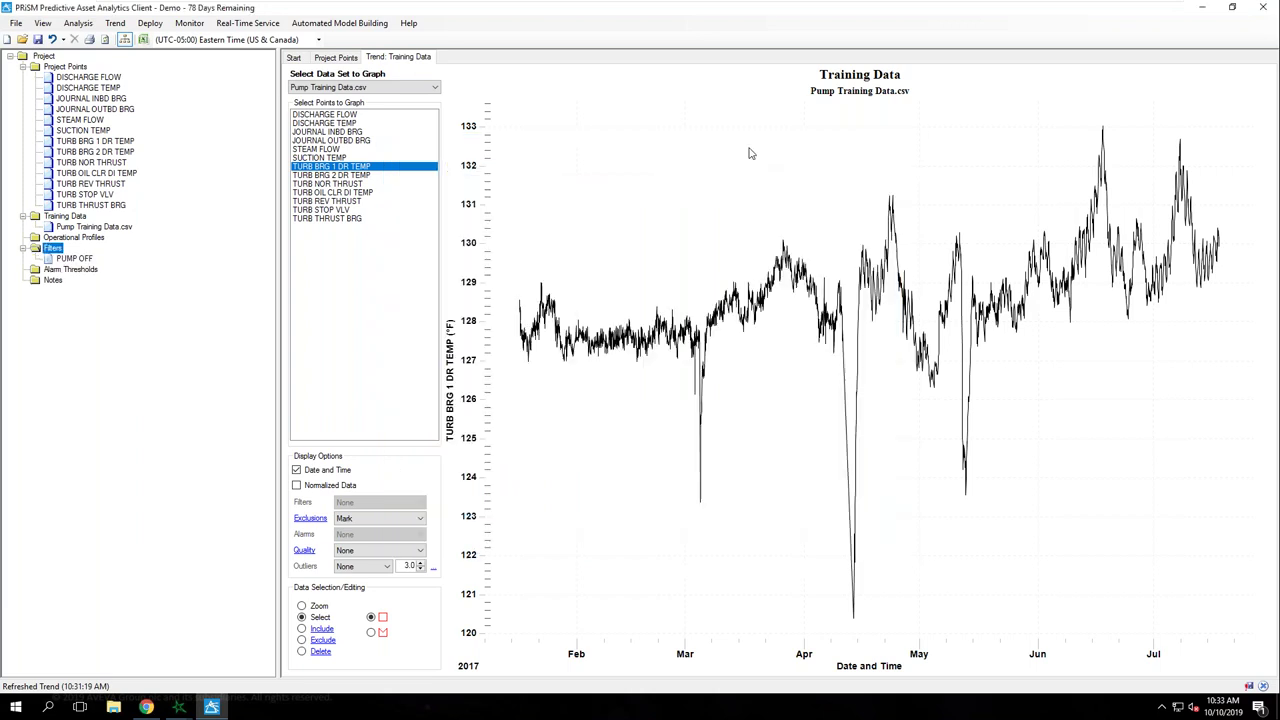
# - Create an operational profile named PUMP PROFILE with the LSH algorithm, trained on Pump Training Data.csv with all points included
pyautogui.rightClick(66, 238)
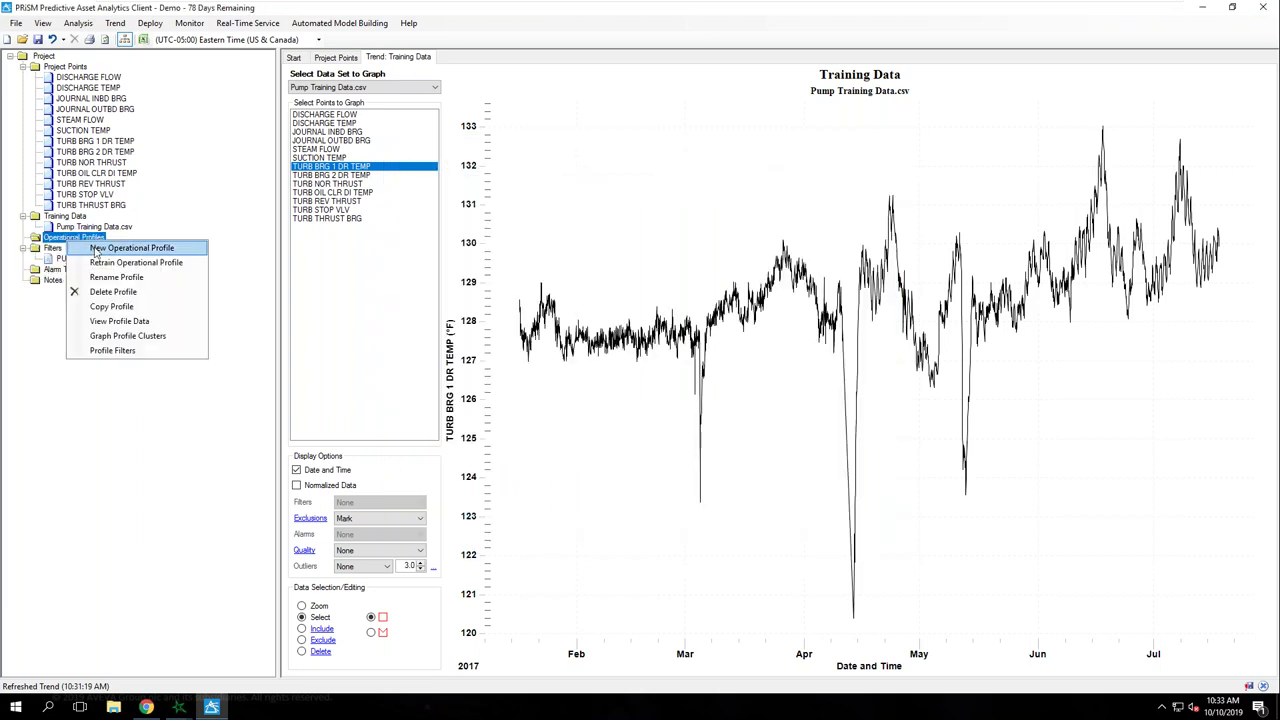
pyautogui.click(96, 253)
pyautogui.click(525, 175)
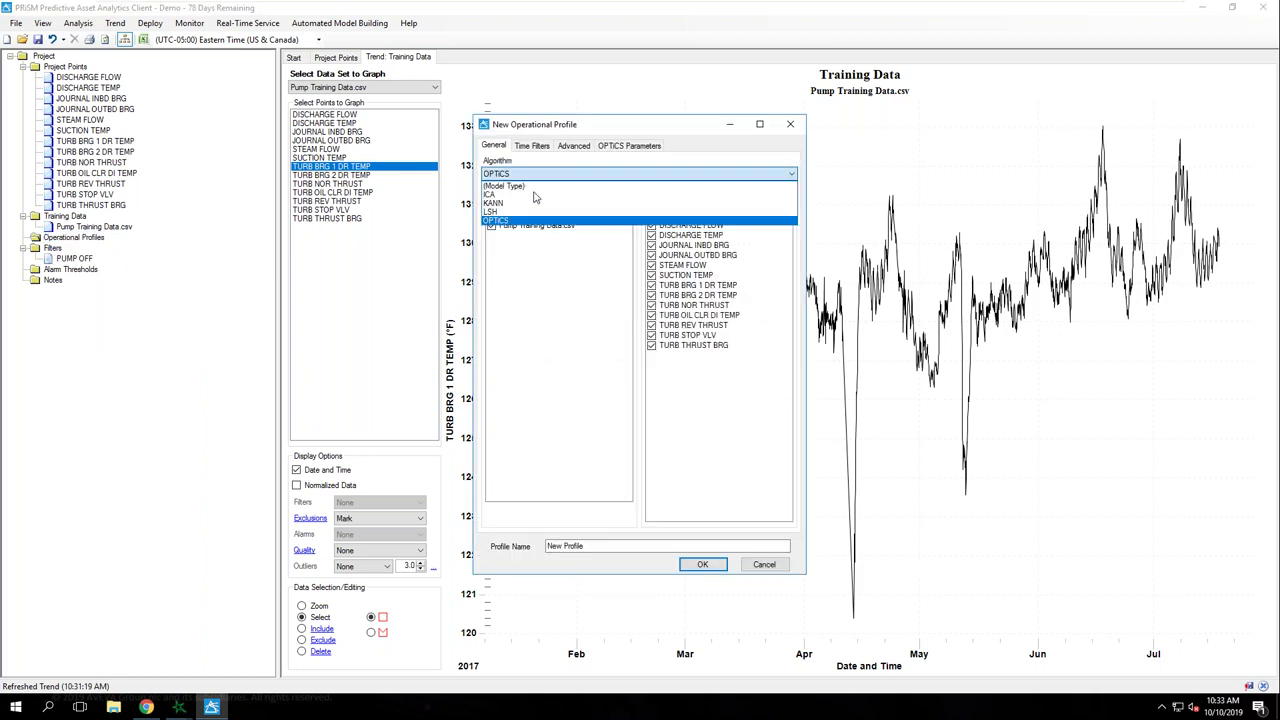
pyautogui.click(525, 211)
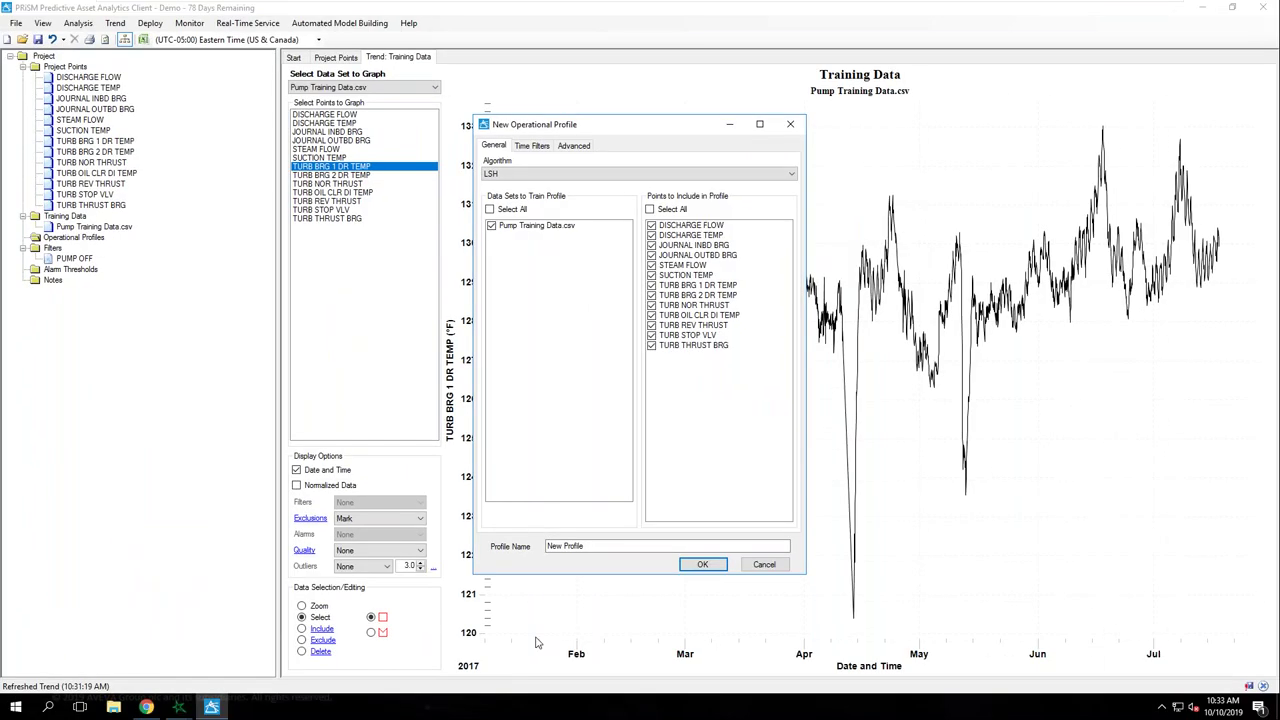
pyautogui.click(604, 547)
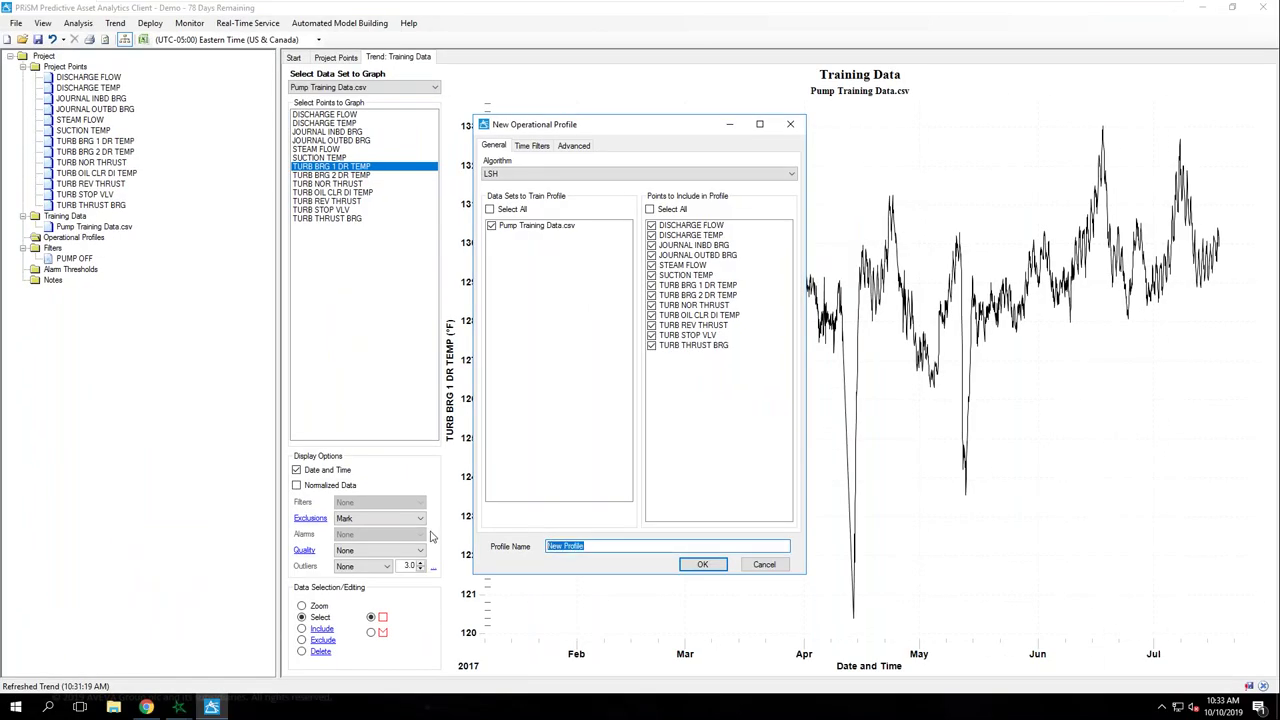
pyautogui.write('PUMP PROFILE')
pyautogui.click(703, 565)
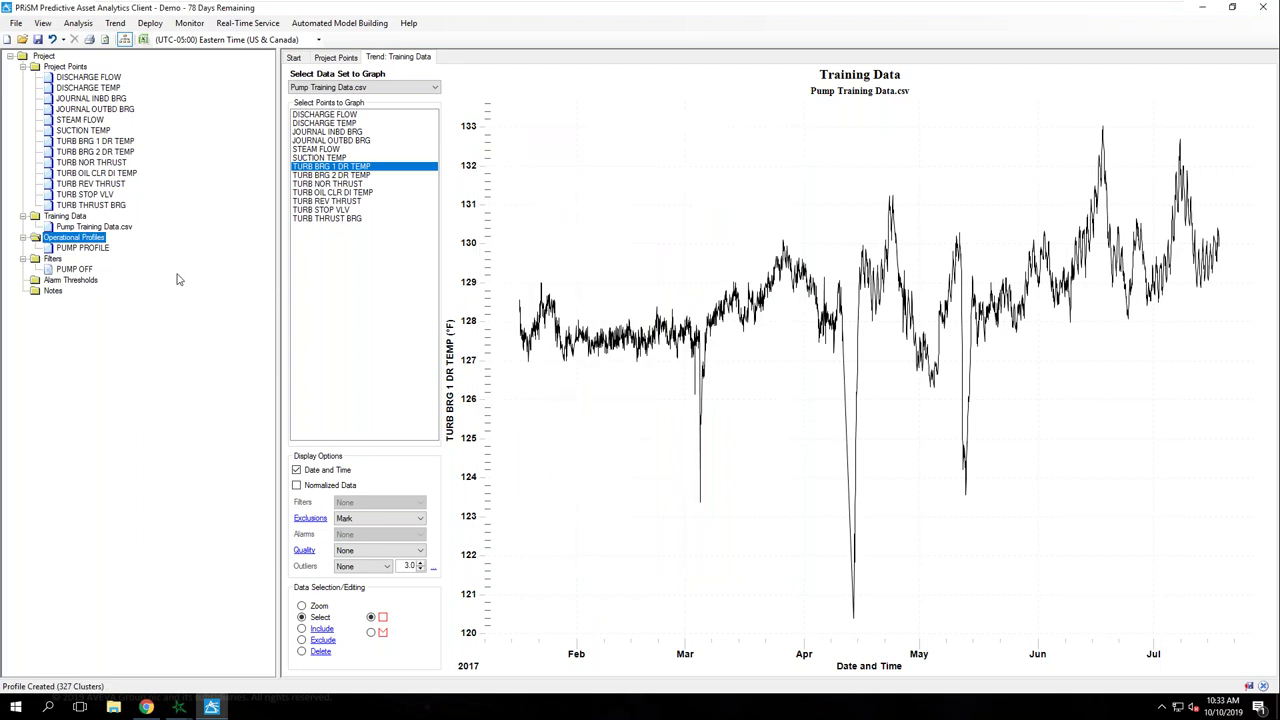
# - Start defining alarm thresholds, setting the Overall Model Residual's High Alarm to 10 and High Warning to 5
pyautogui.moveTo(107, 253)
pyautogui.rightClick(77, 283)
pyautogui.click(134, 299)
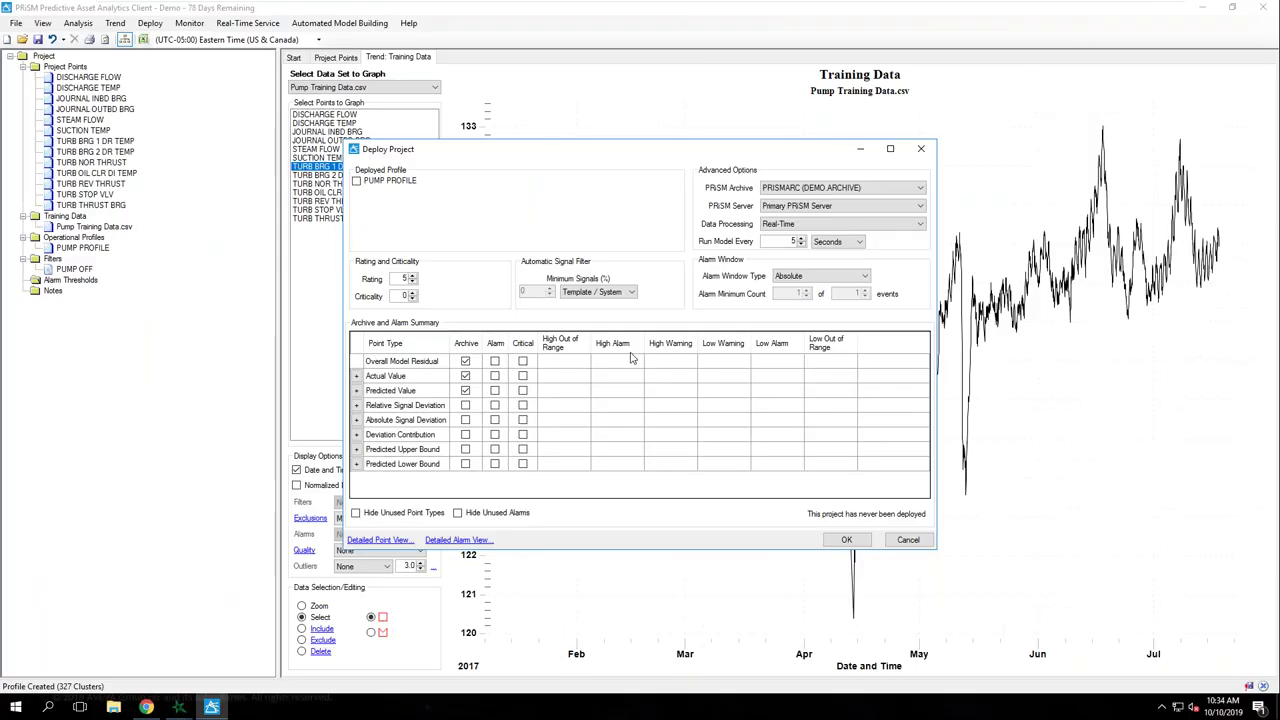
pyautogui.click(640, 345)
pyautogui.write('10')
pyautogui.click(673, 366)
pyautogui.write('5')
# - Review the individual points grouped under Actual Value and Relative Signal Deviation in the archive and alarm summary
pyautogui.click(356, 376)
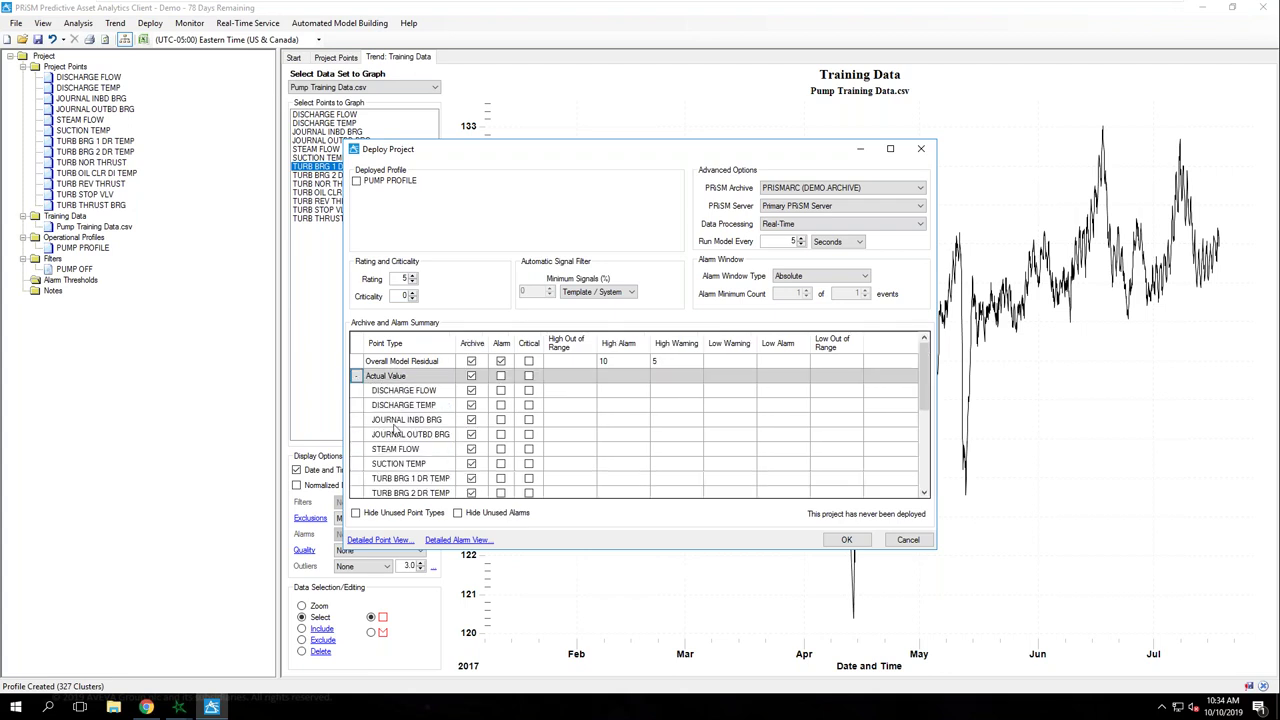
pyautogui.click(356, 376)
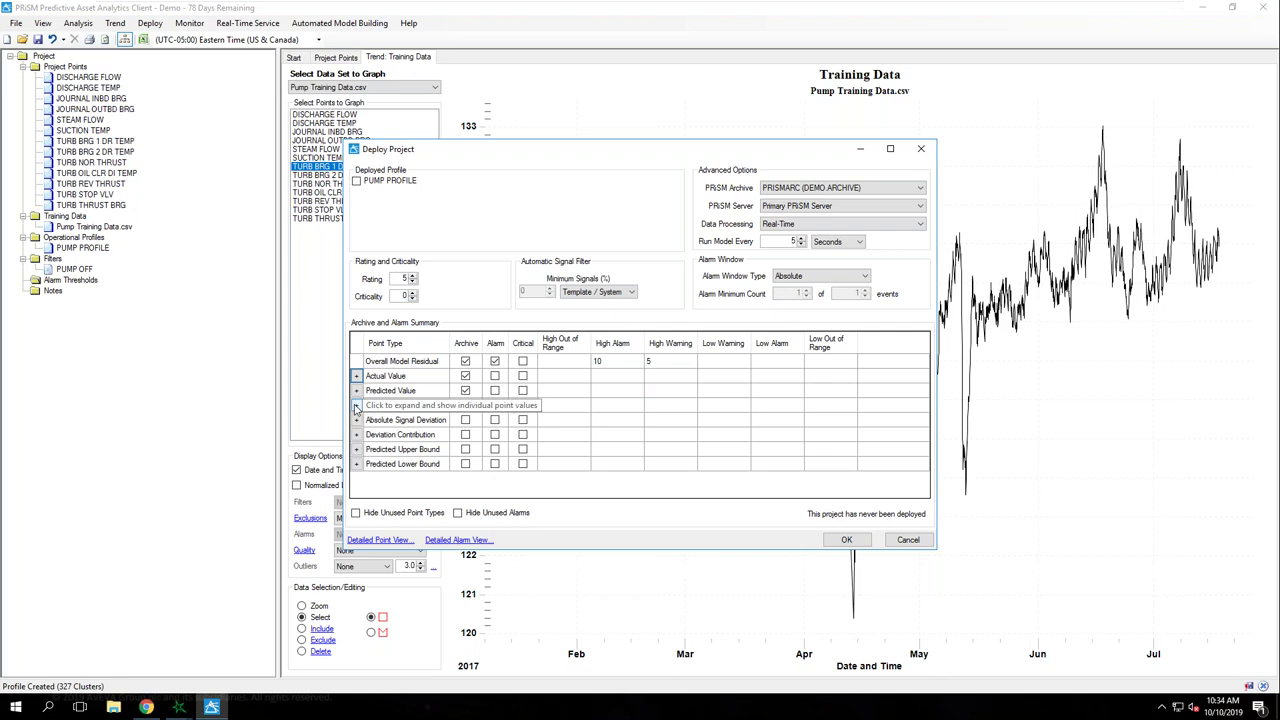
pyautogui.click(356, 405)
pyautogui.click(356, 405)
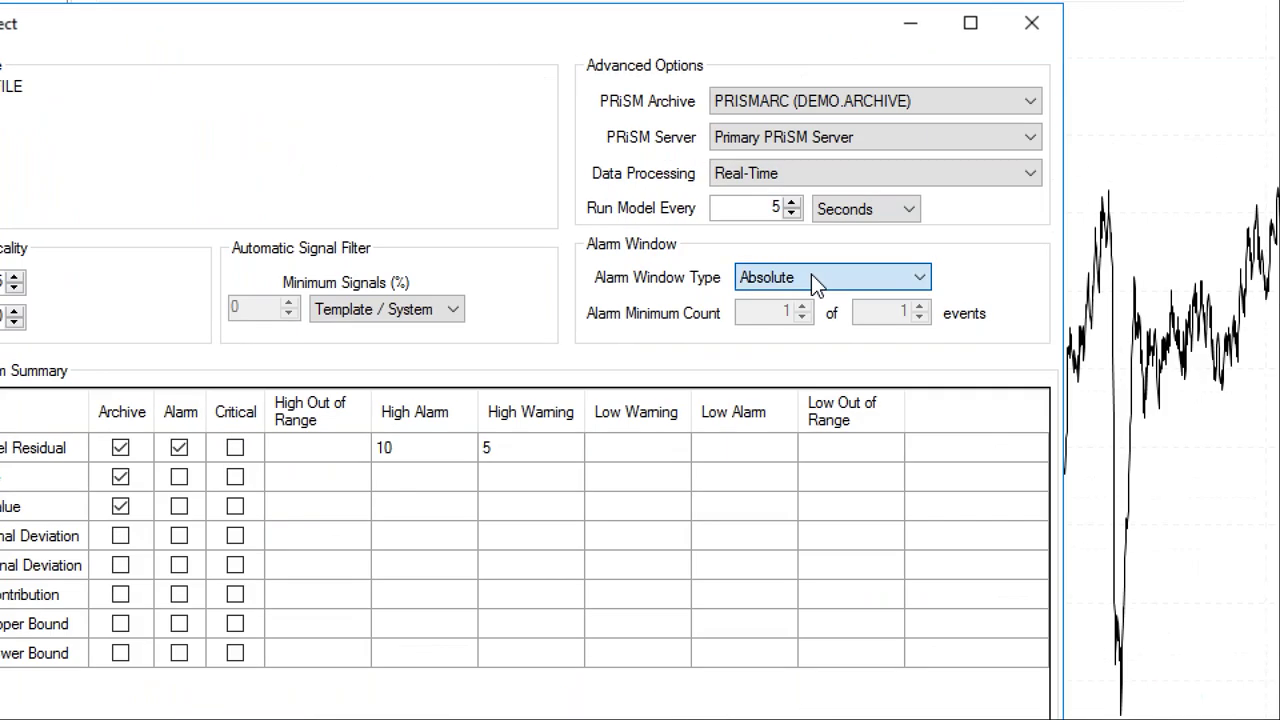
# - Set the alarm window type to Percent of Time with a minimum of 60 of 120 seconds and save the alarm thresholds
pyautogui.click(810, 278)
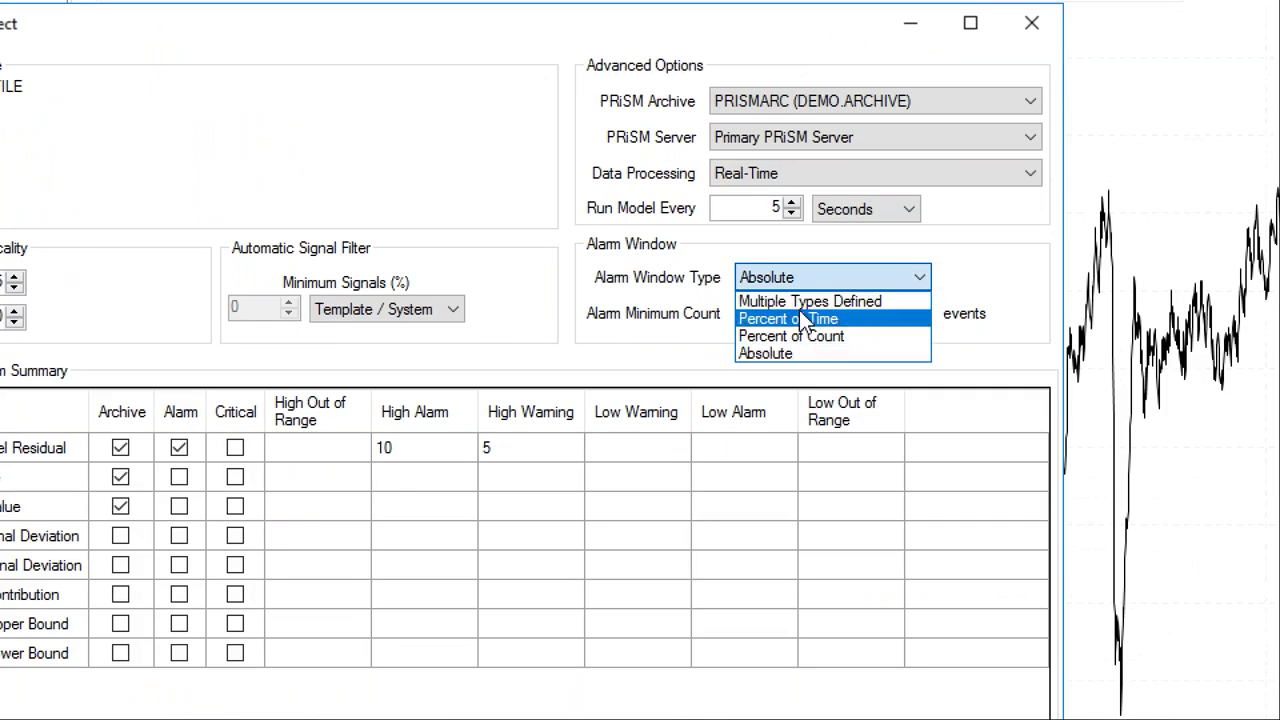
pyautogui.click(800, 318)
pyautogui.doubleClick(787, 312)
pyautogui.write('60')
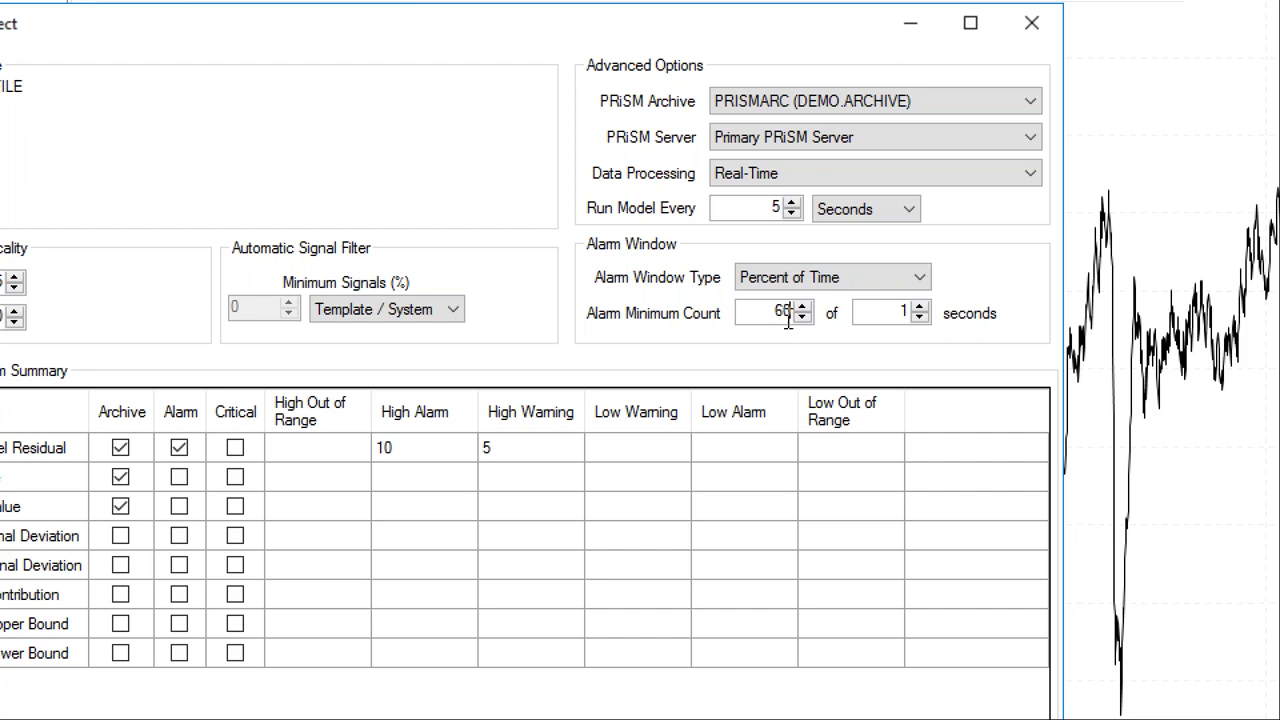
pyautogui.doubleClick(900, 313)
pyautogui.write('120')
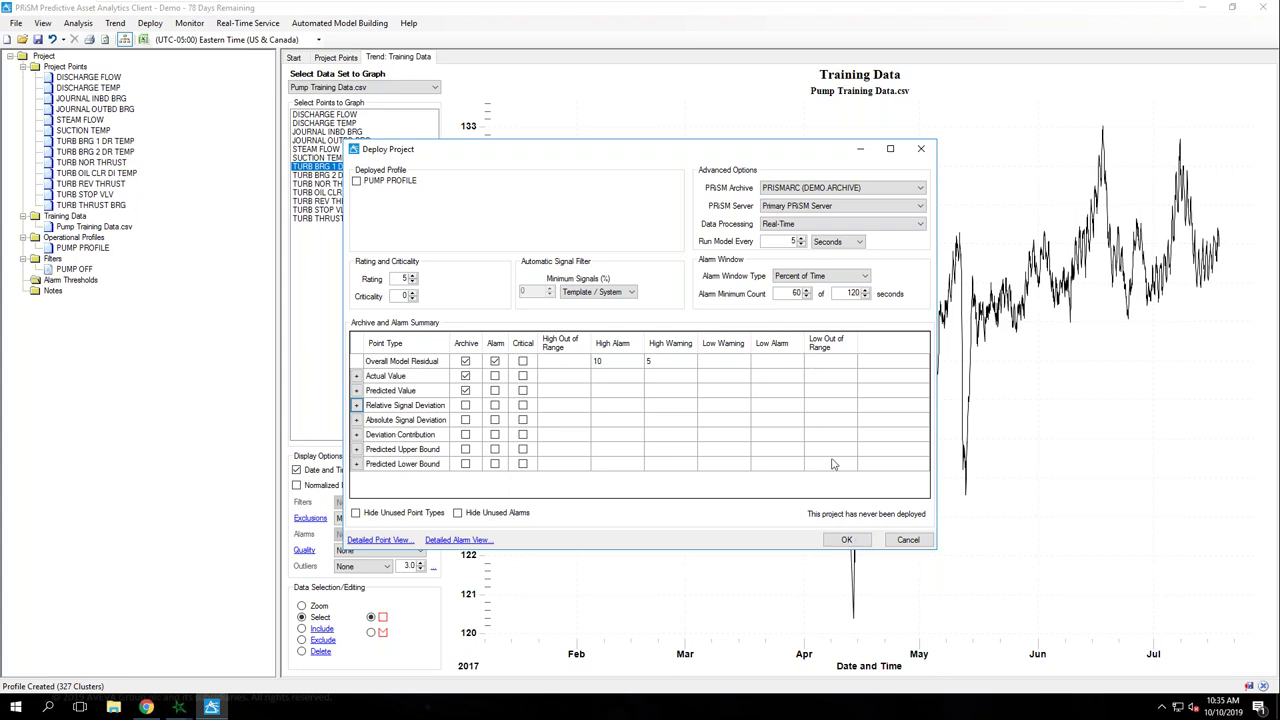
pyautogui.click(846, 540)
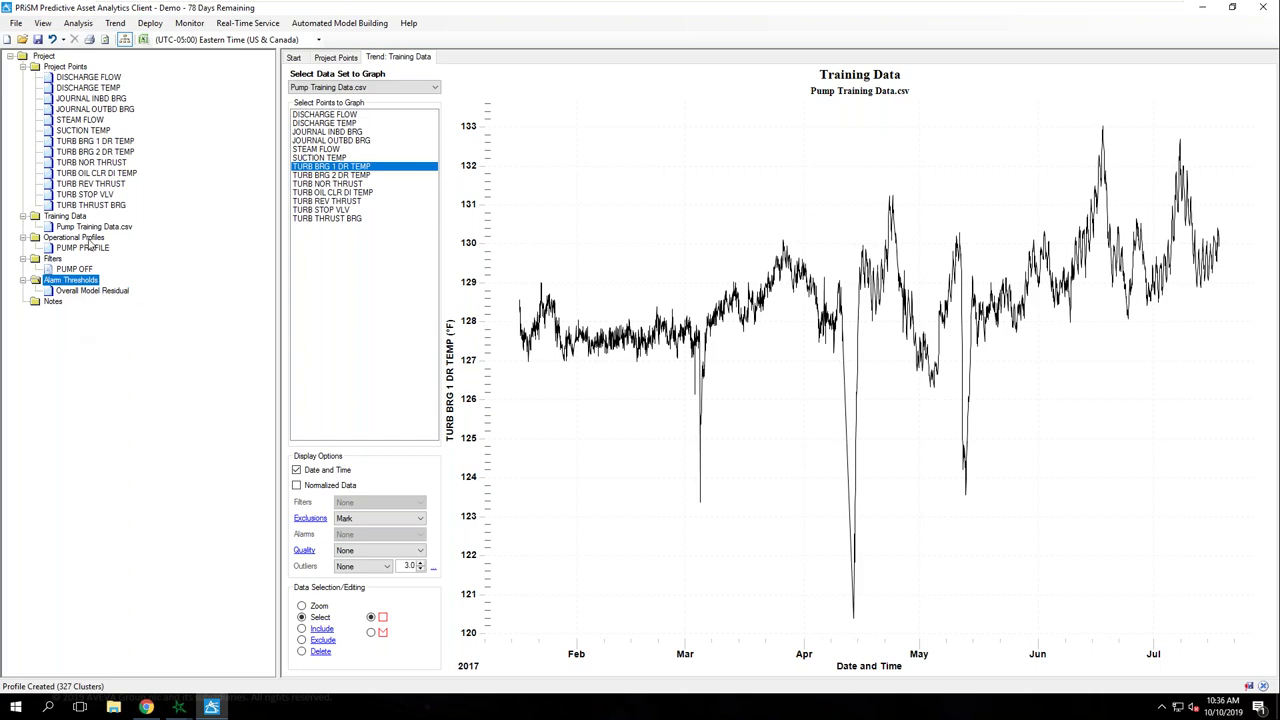
# - Import the file Pump Test Data.csv into the project's training data
pyautogui.rightClick(65, 216)
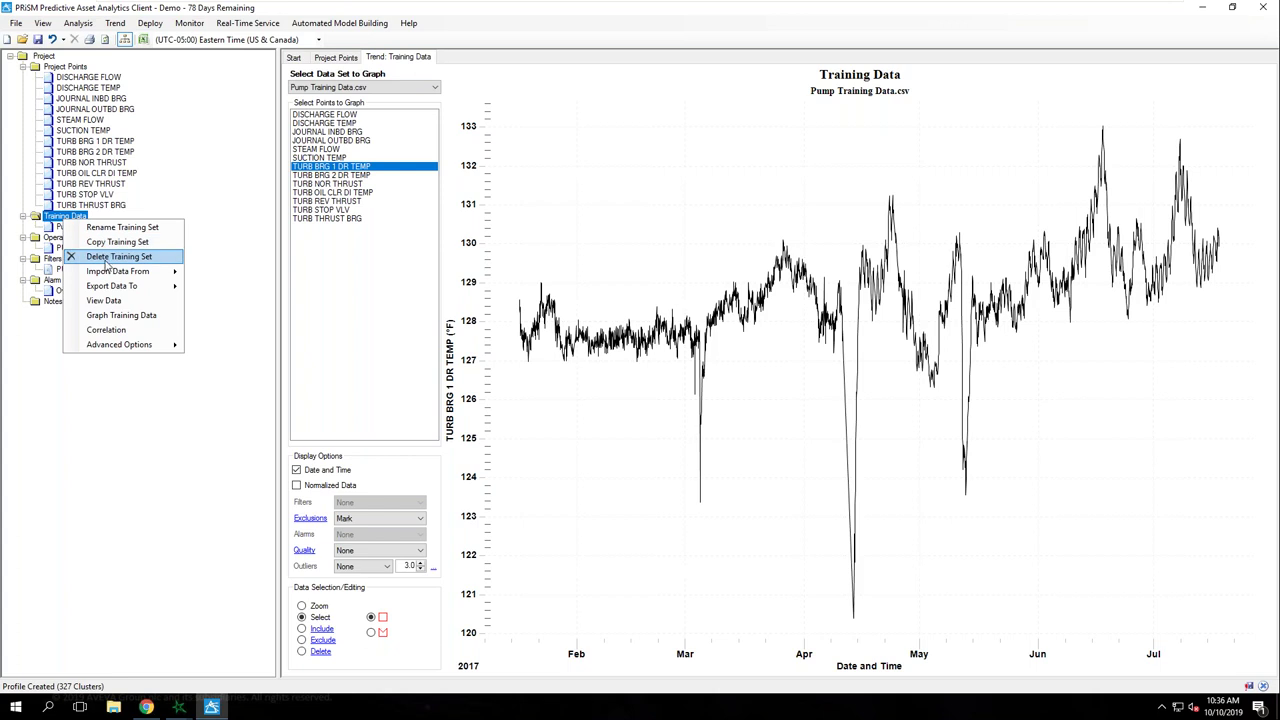
pyautogui.moveTo(113, 274)
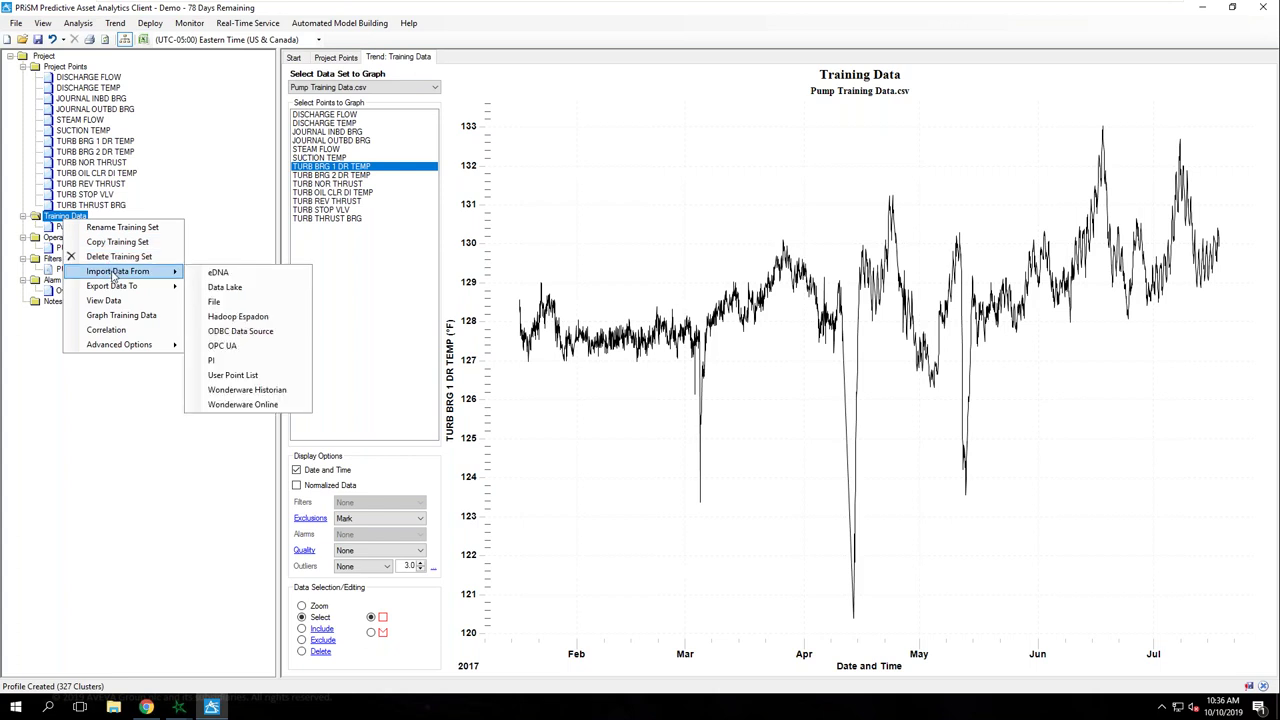
pyautogui.click(225, 304)
pyautogui.click(846, 306)
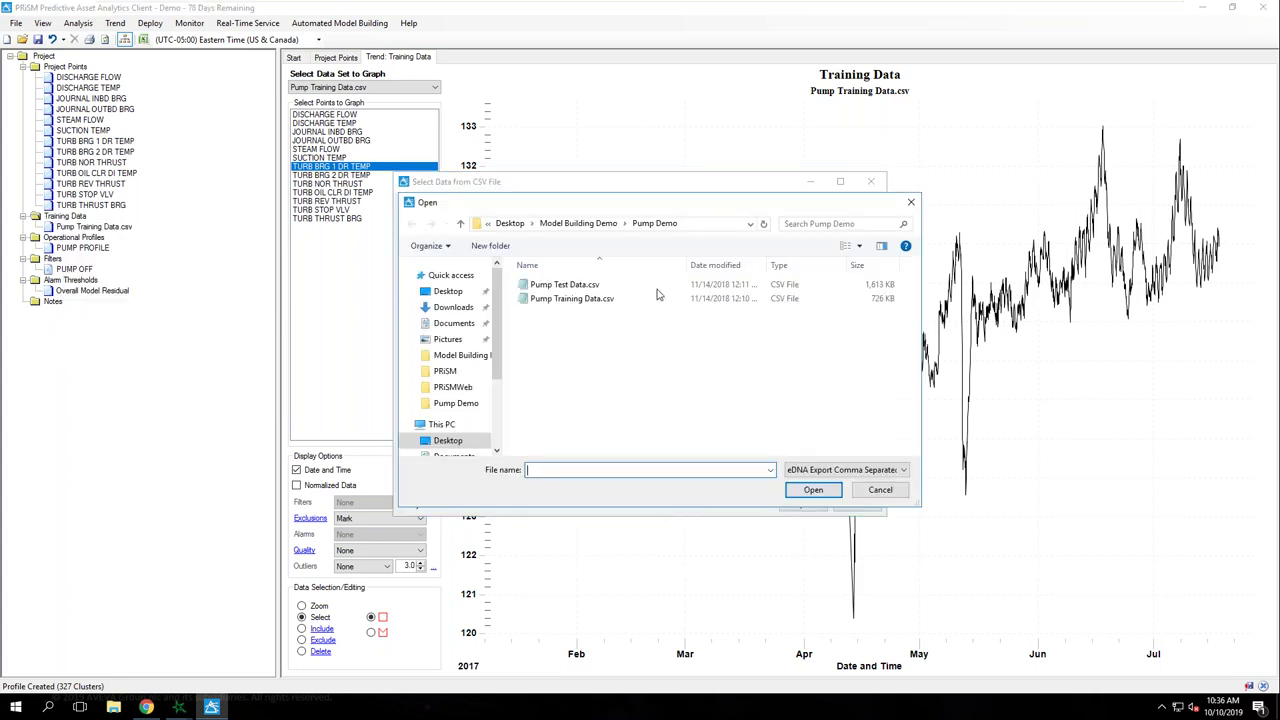
pyautogui.doubleClick(597, 284)
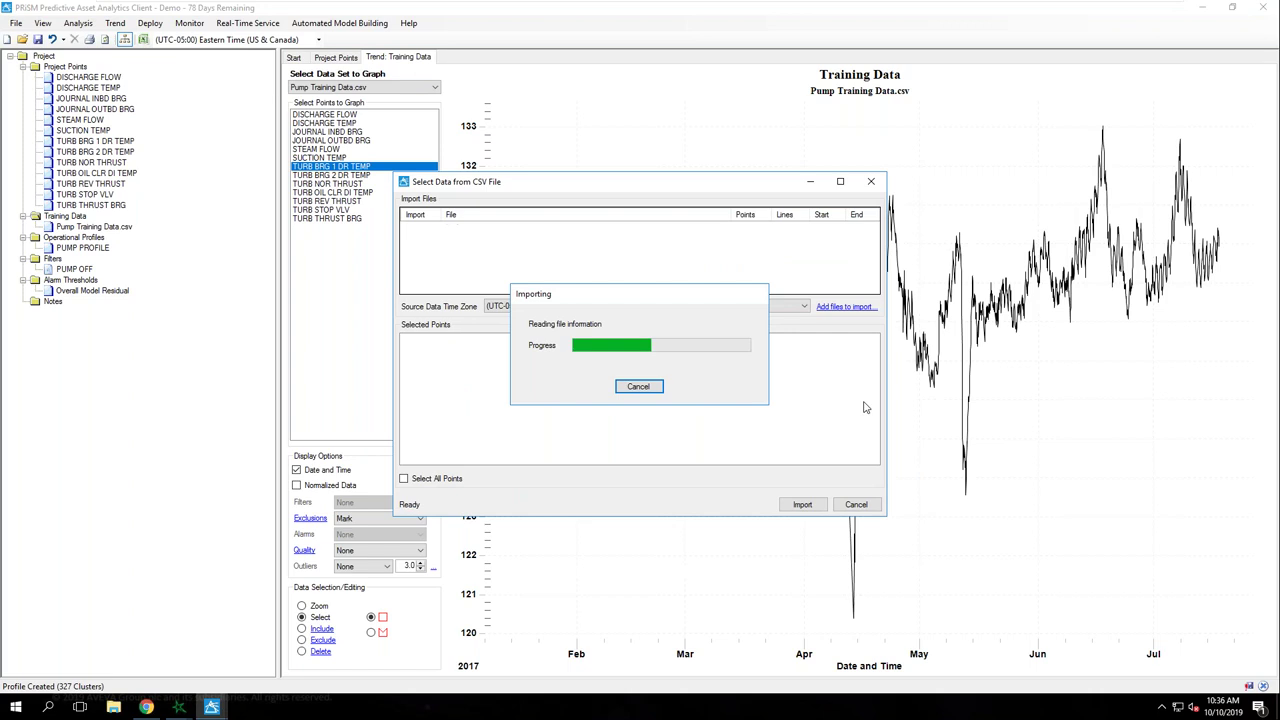
pyautogui.click(810, 506)
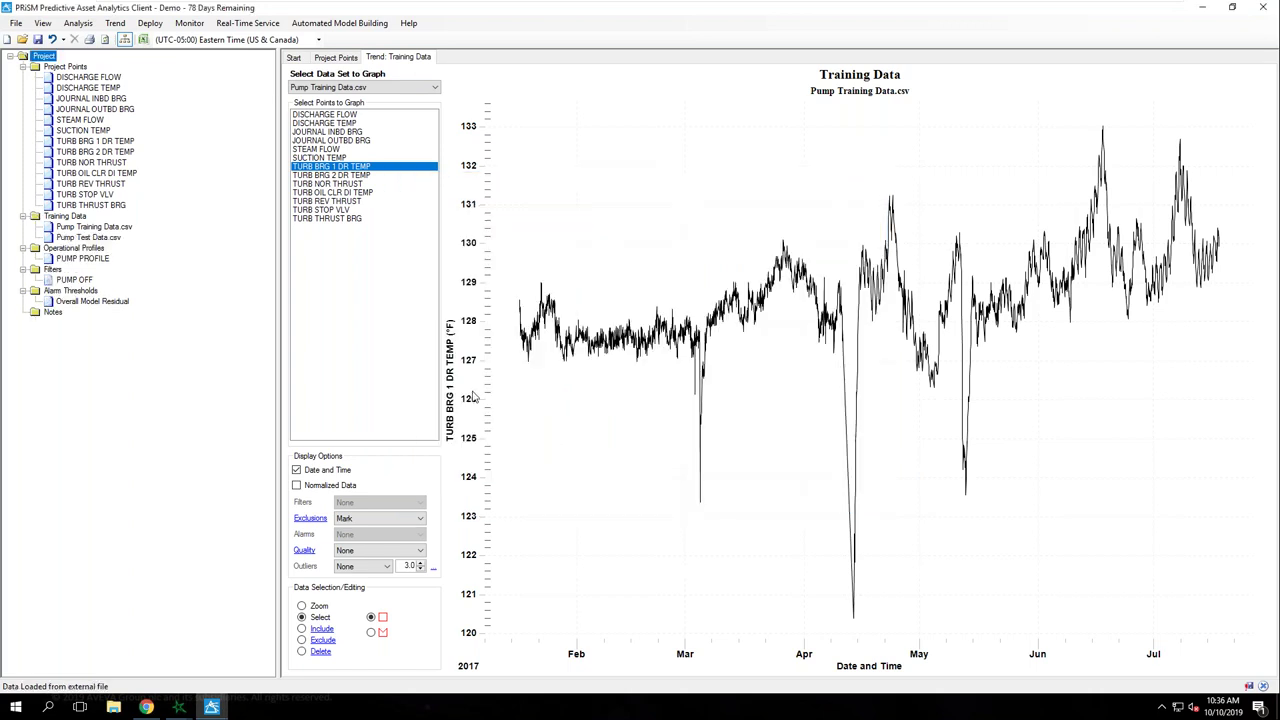
# - Run a data playback of Pump Test Data.csv against PUMP PROFILE
pyautogui.moveTo(107, 232)
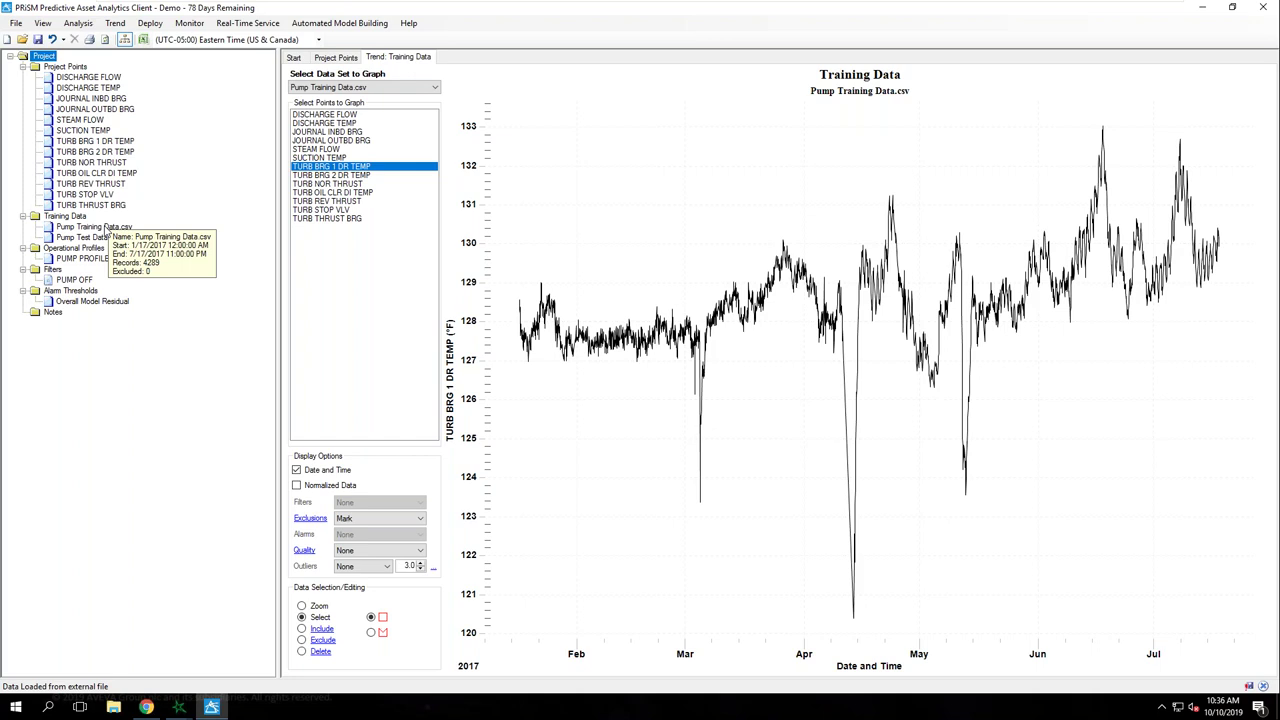
pyautogui.click(124, 24)
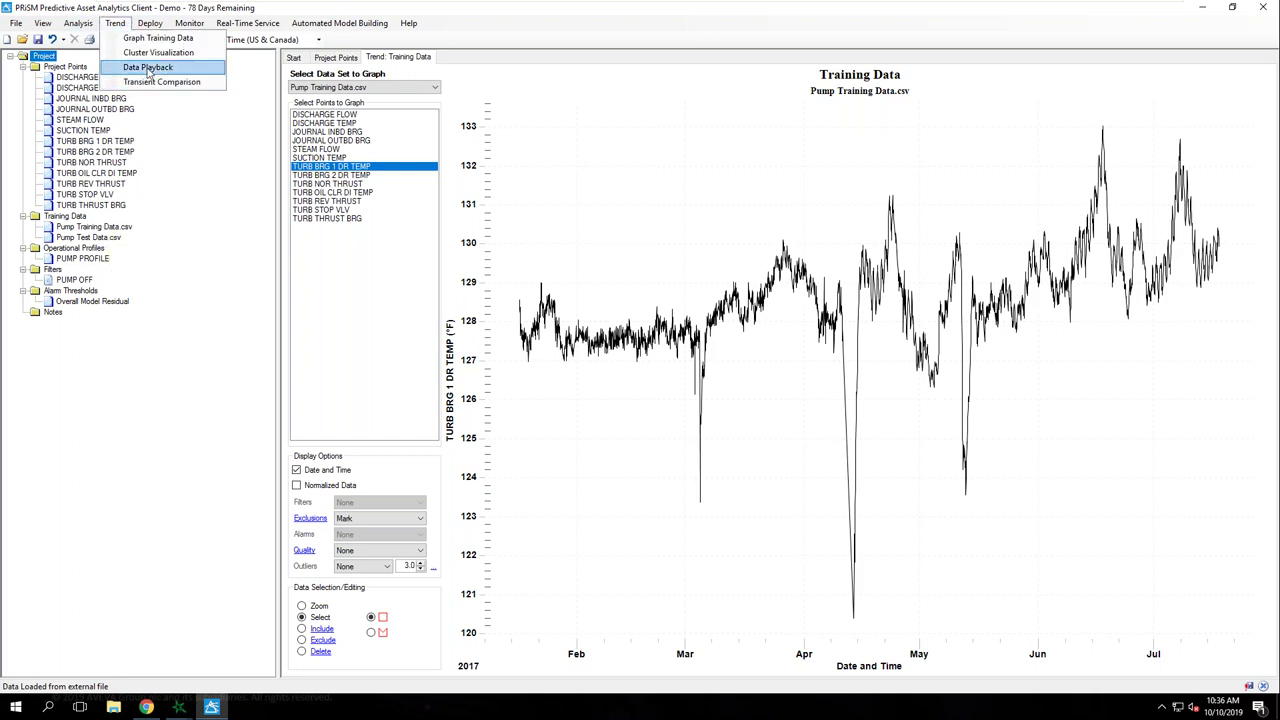
pyautogui.click(148, 68)
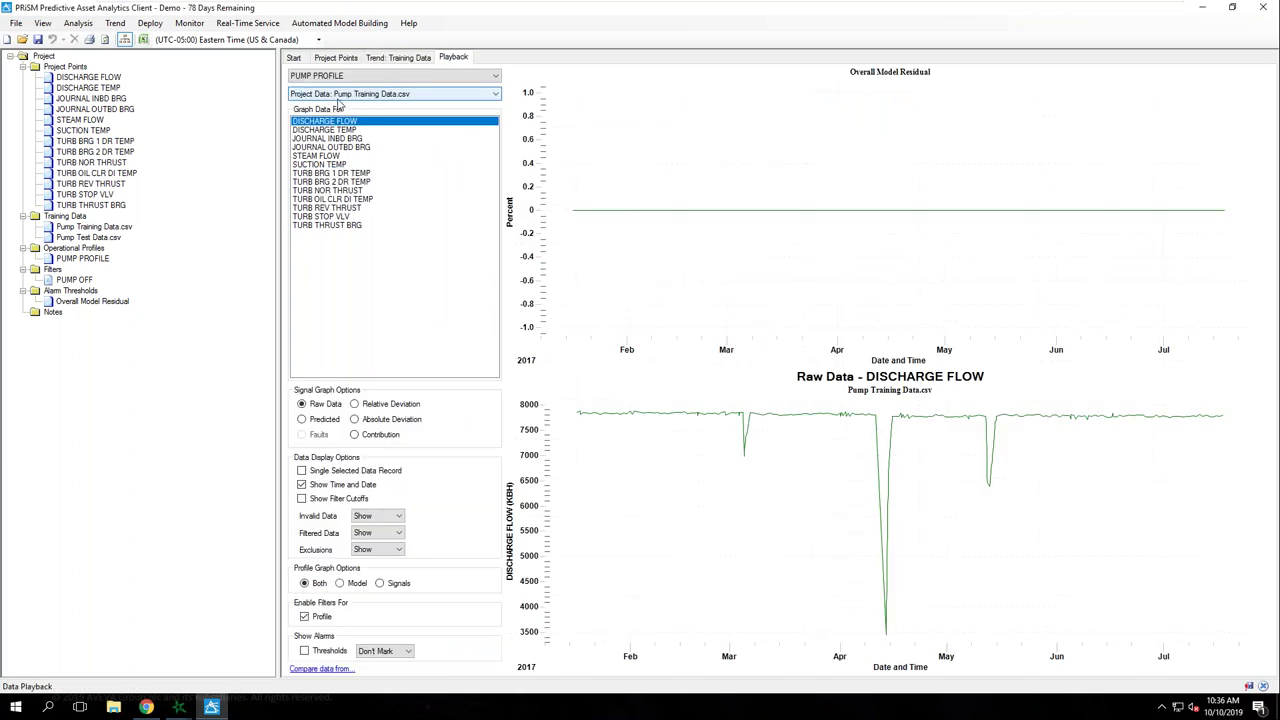
pyautogui.click(340, 94)
pyautogui.click(370, 118)
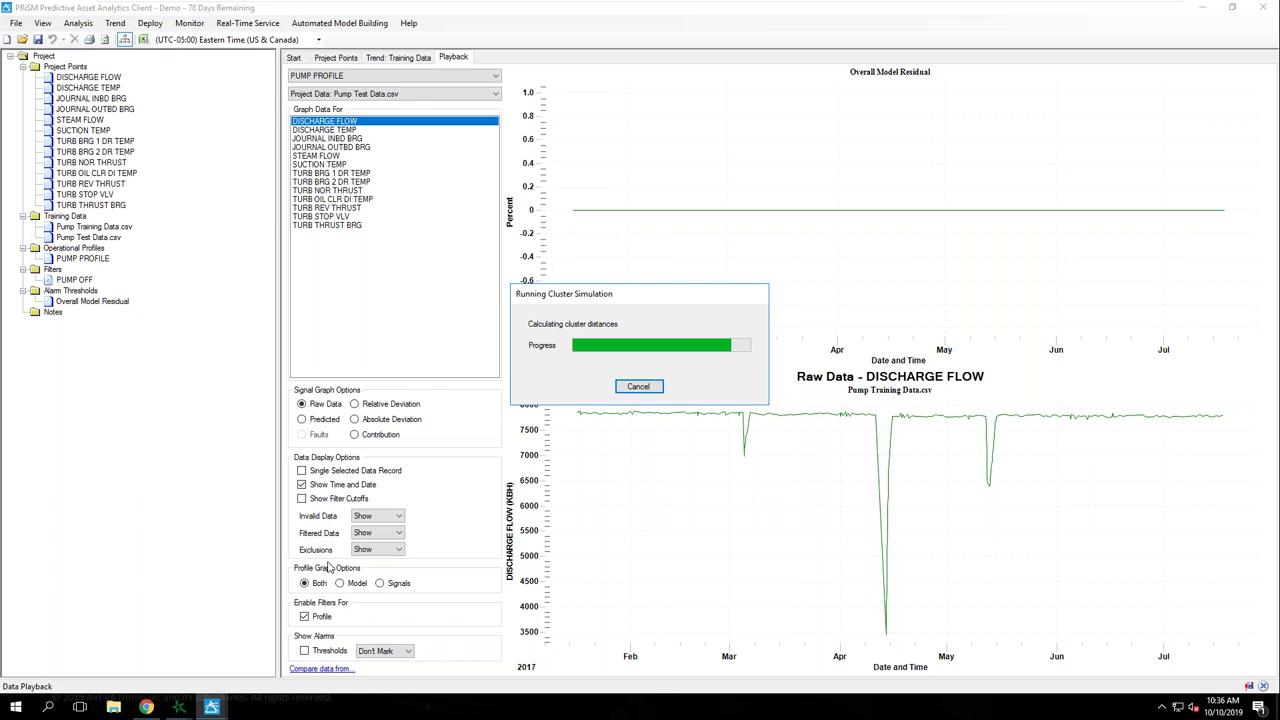
# - Show the alarm thresholds on the playback graphs and mark the alarms as Area
pyautogui.click(304, 651)
pyautogui.click(384, 651)
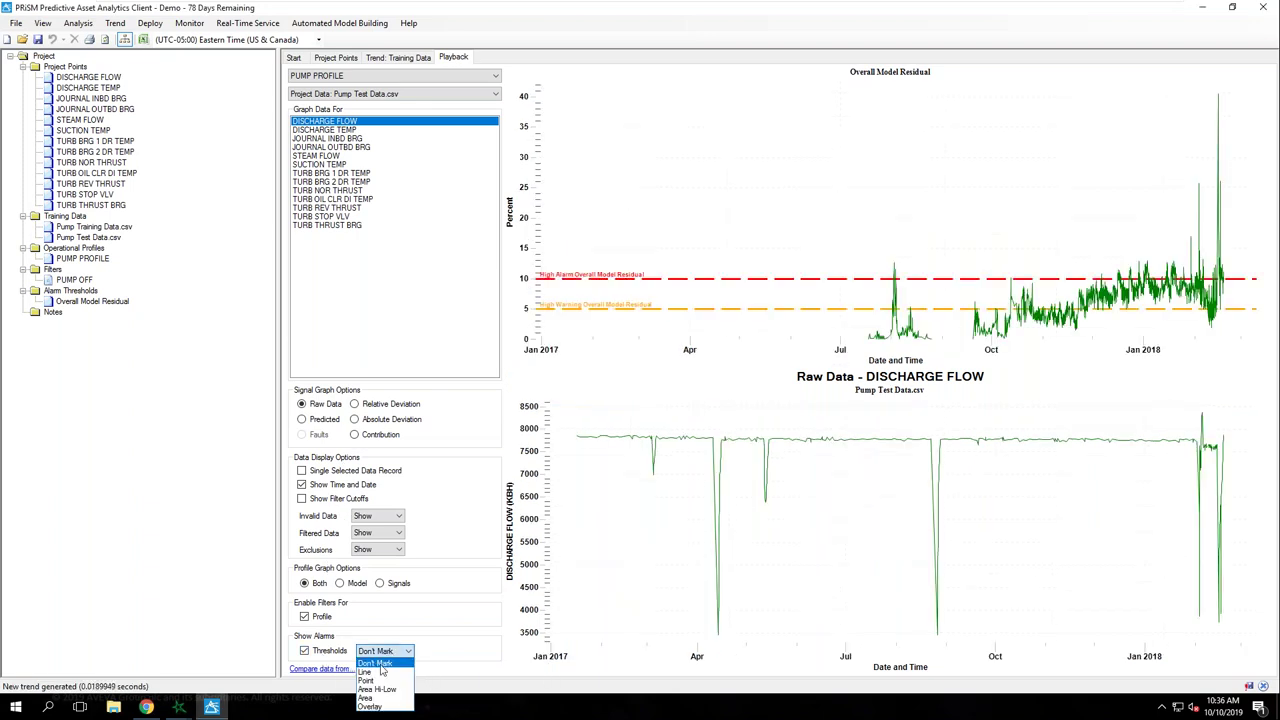
pyautogui.click(367, 697)
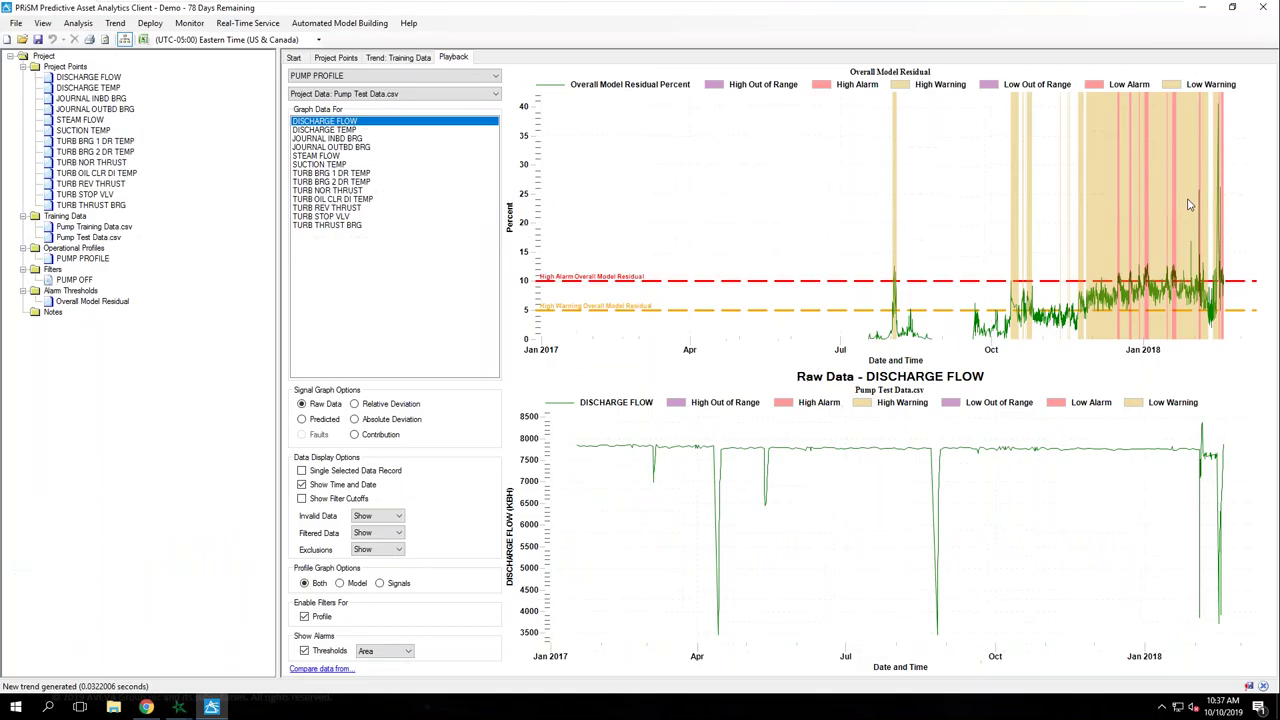
# - Graph the deviation contributions for a single selected data record and examine several records on the Overall Model Residual trend from November 2017 onward
pyautogui.click(371, 438)
pyautogui.click(353, 473)
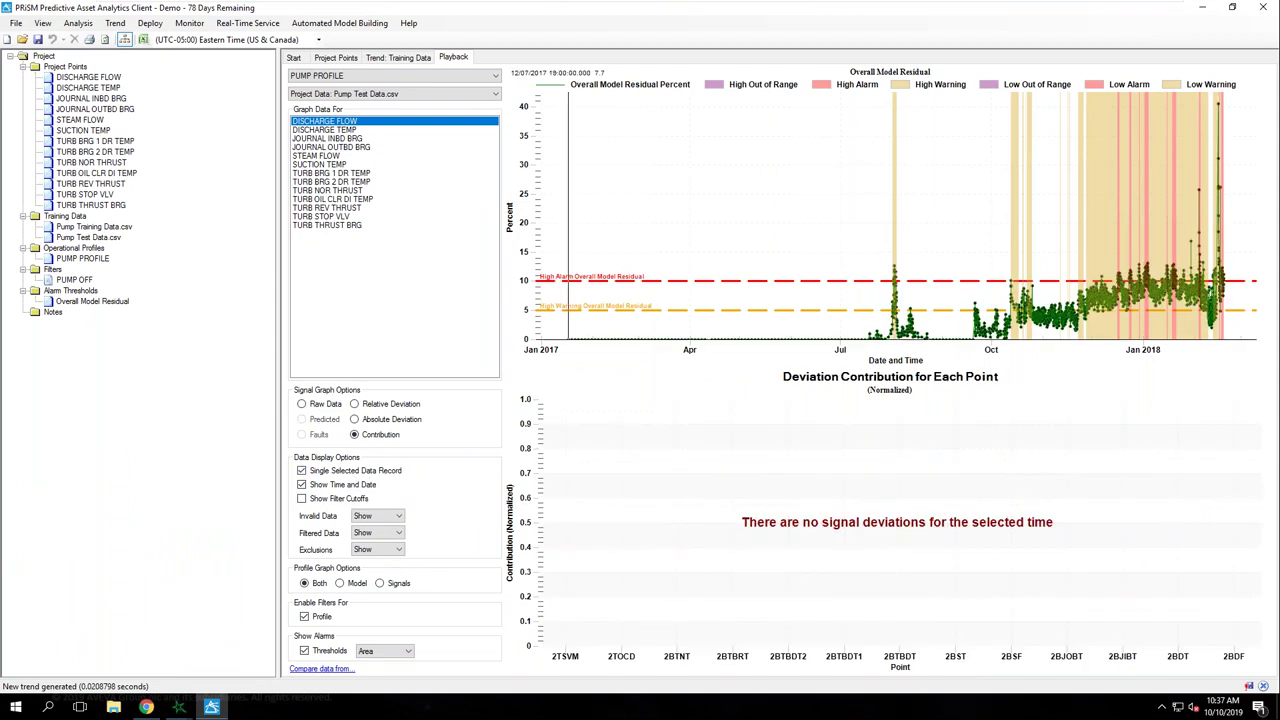
pyautogui.click(1045, 316)
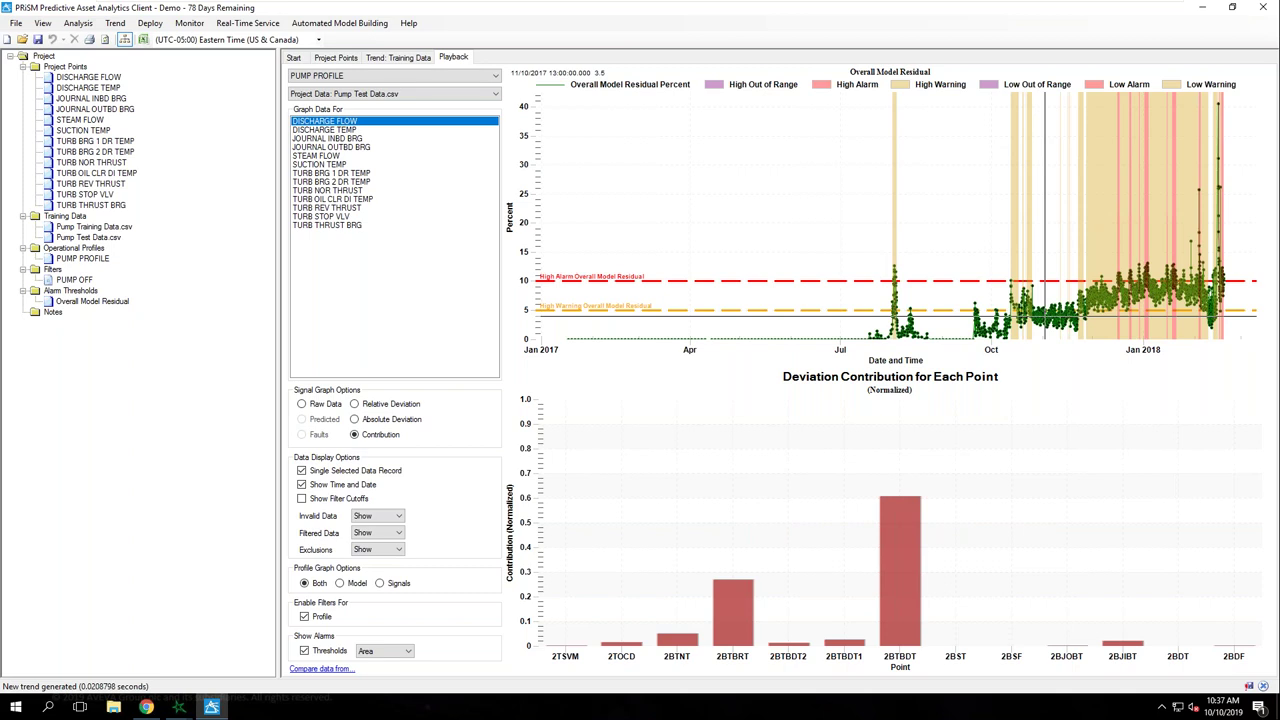
pyautogui.click(1060, 316)
pyautogui.click(1075, 316)
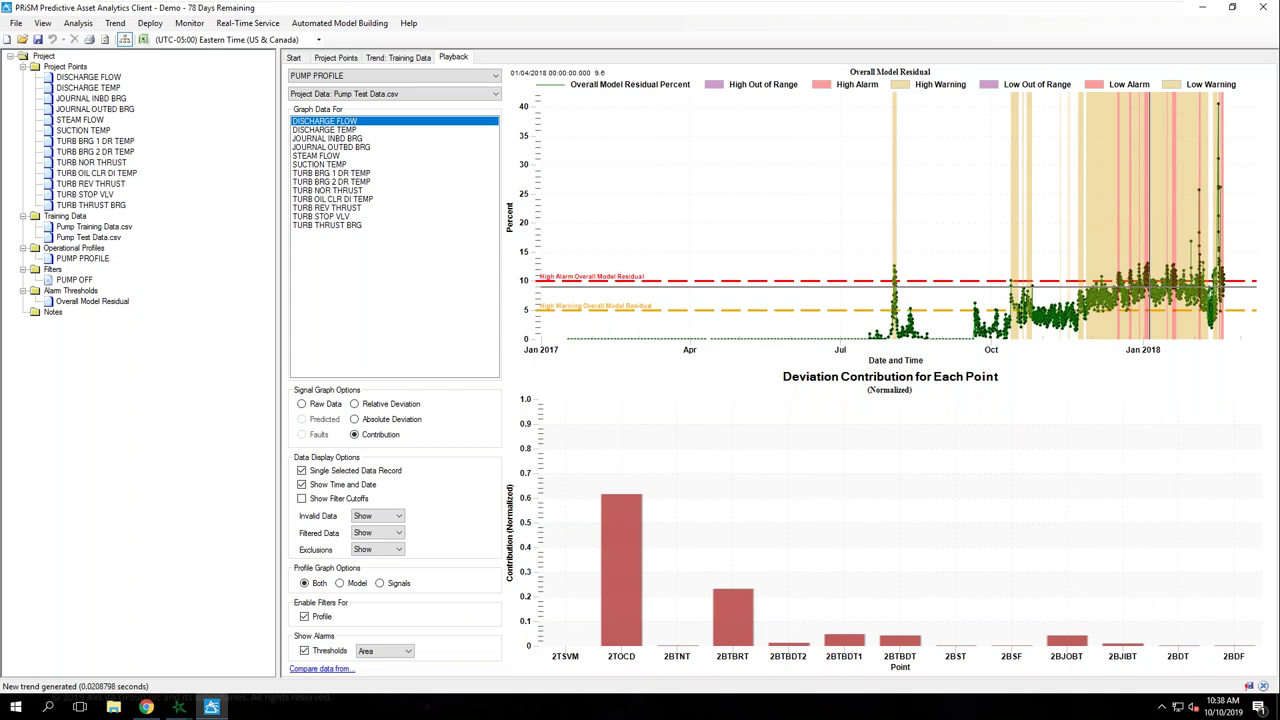
# - Switch to the PRiSM web client in Chrome and review the event history and alarm states of the PLANT 1 assets
pyautogui.click(146, 707)
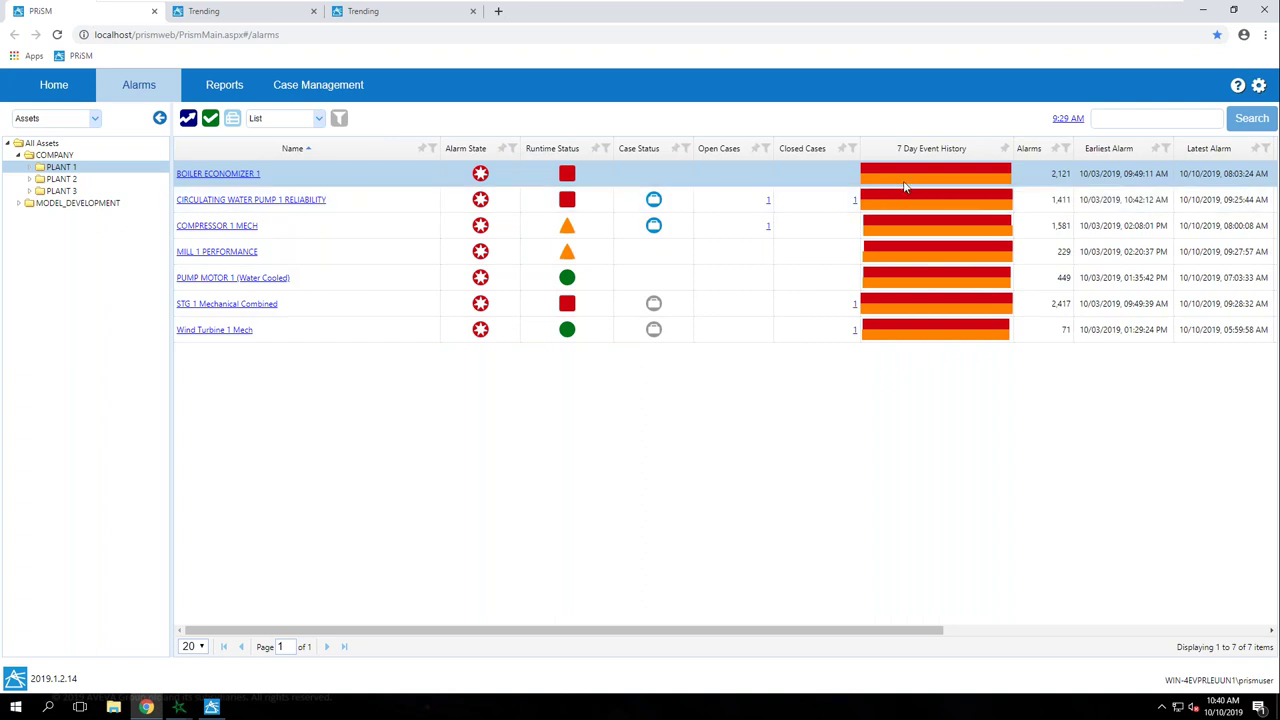
pyautogui.moveTo(904, 187)
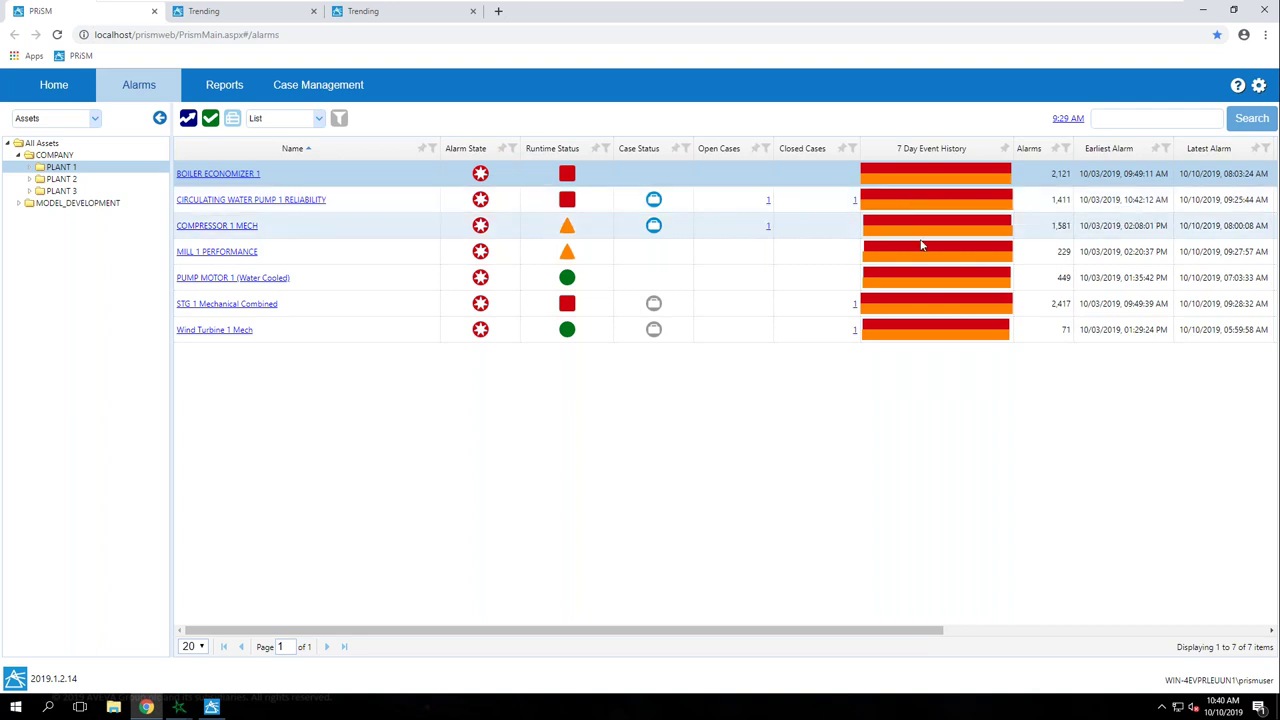
pyautogui.moveTo(907, 316)
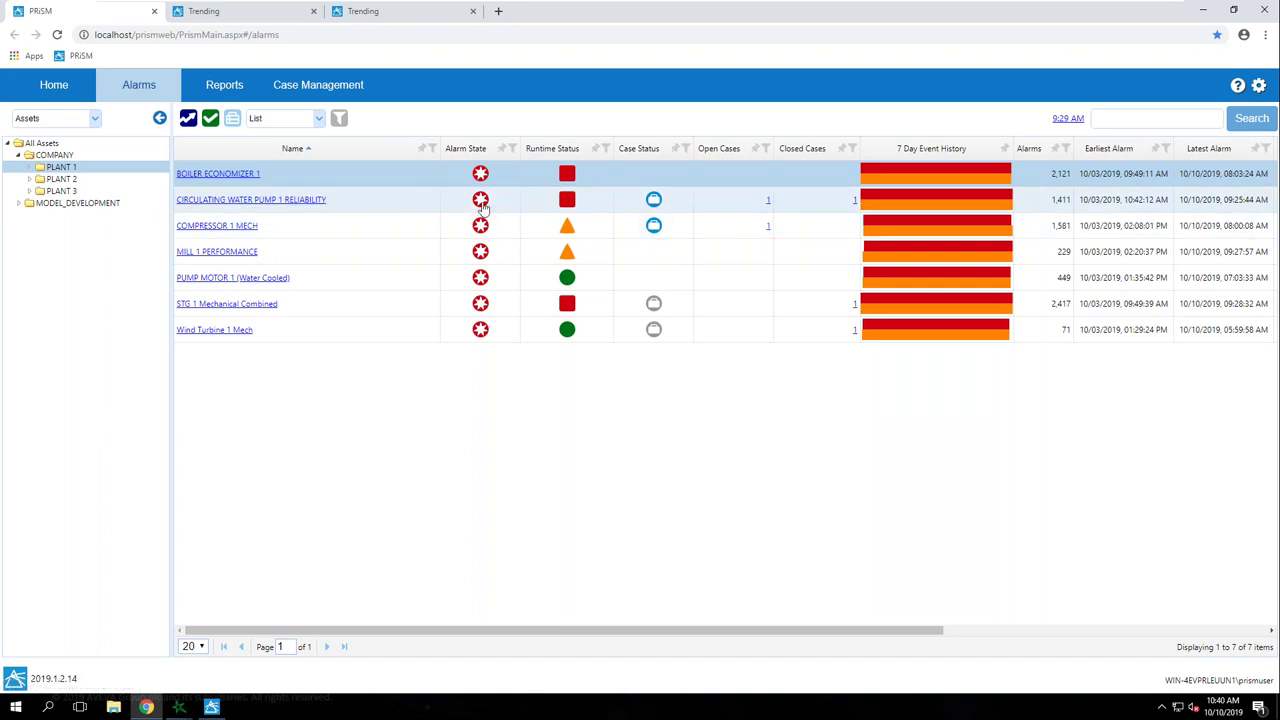
pyautogui.moveTo(484, 207)
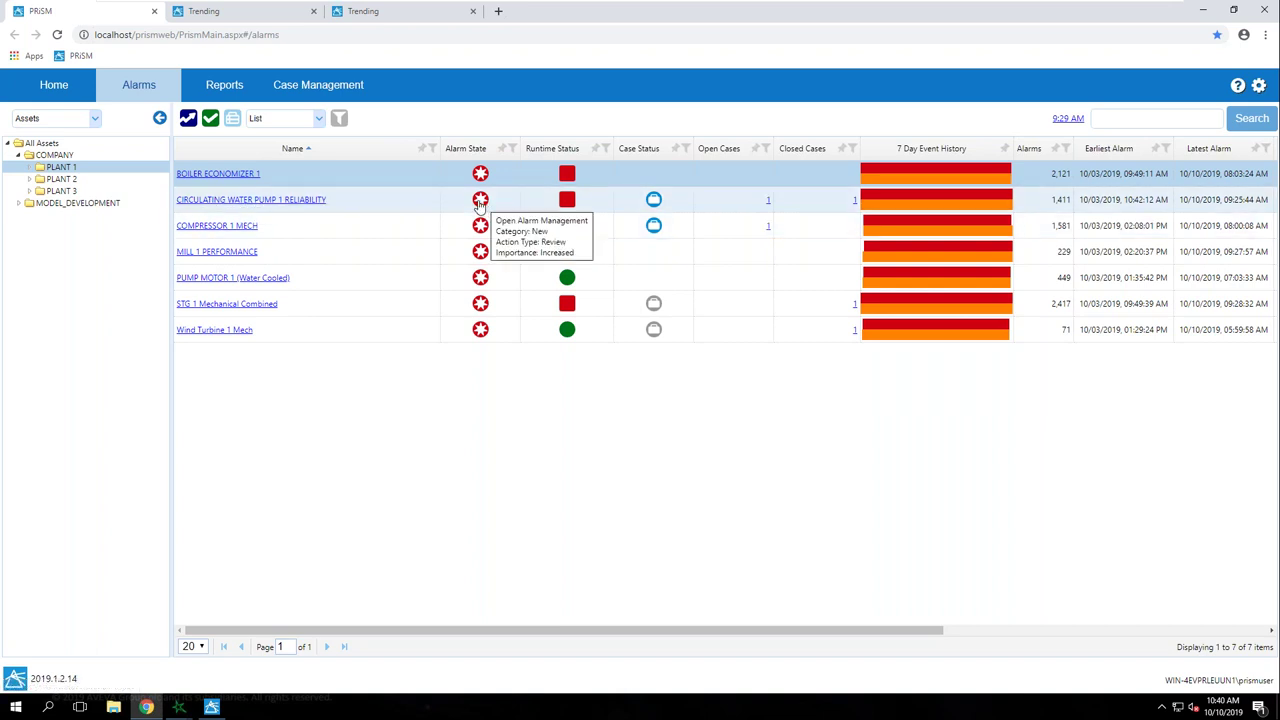
# - Open the trends for CIRCULATING WATER PUMP 1 RELIABILITY and examine Overall Model Residual, CWP SUMP LEVEL and CW PMP DISC PRESS
pyautogui.click(292, 202)
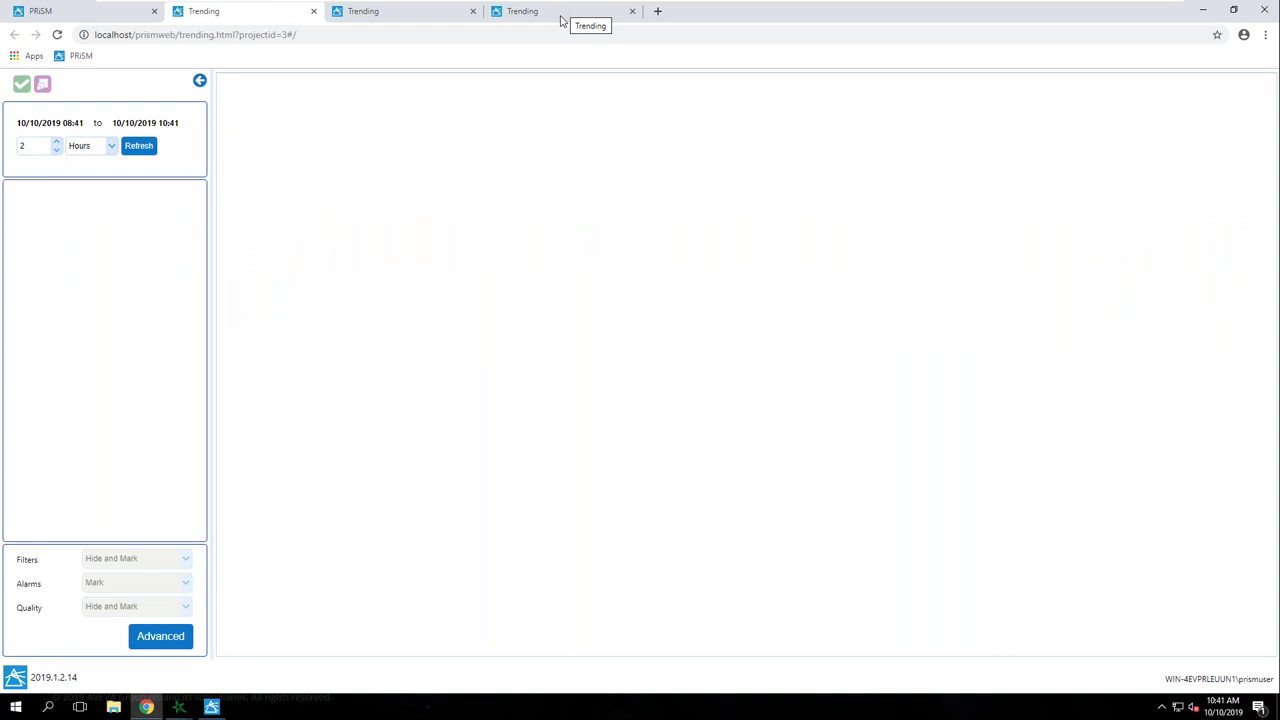
pyautogui.click(561, 20)
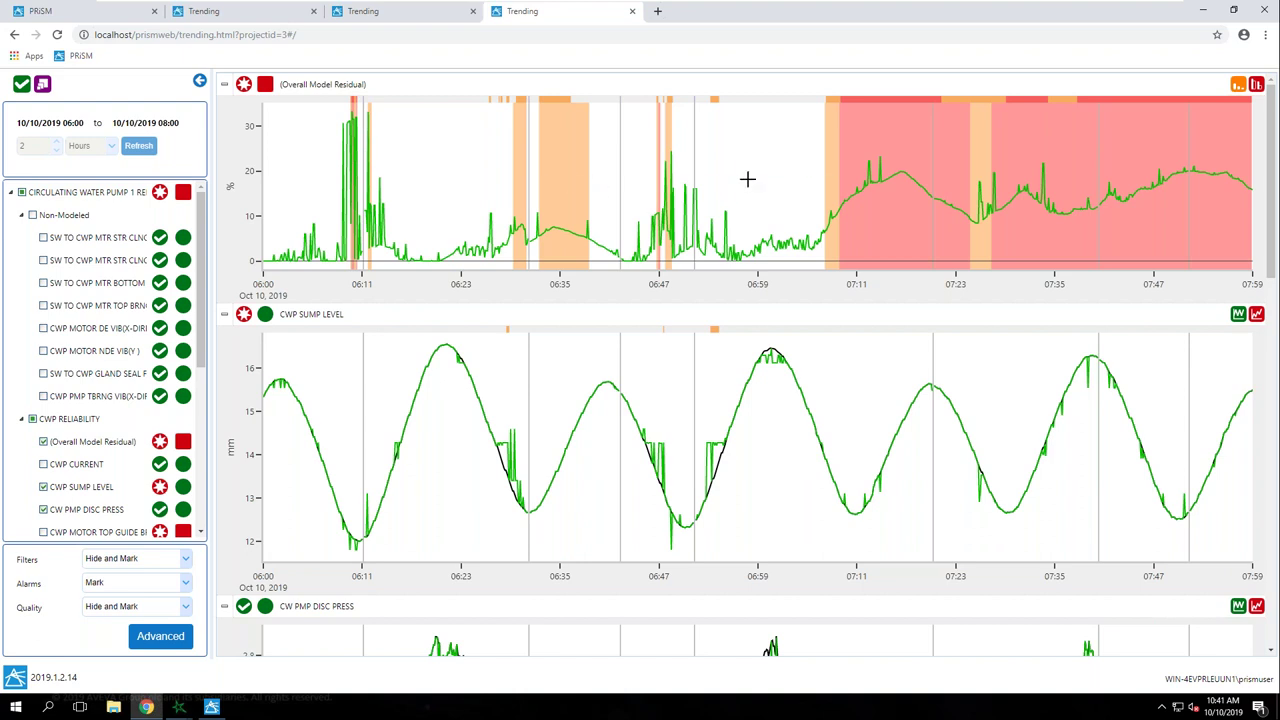
pyautogui.moveTo(857, 190)
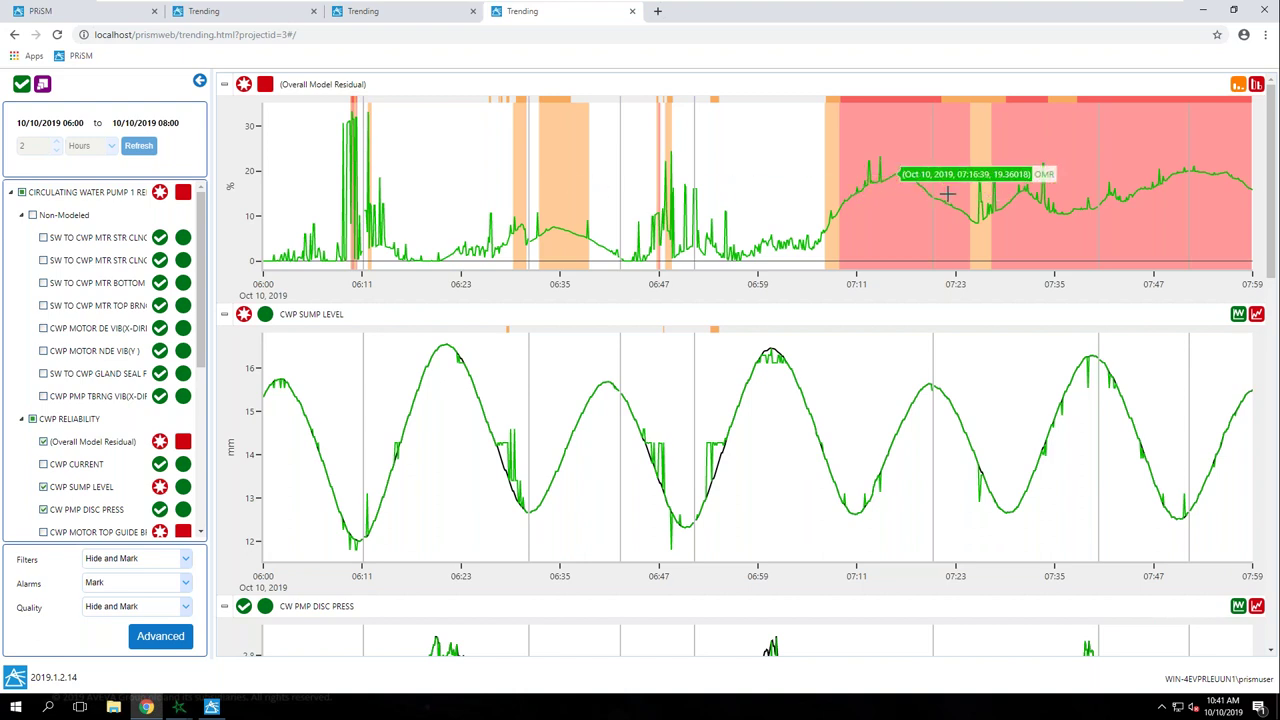
pyautogui.moveTo(1272, 121); pyautogui.dragTo(1254, 231)
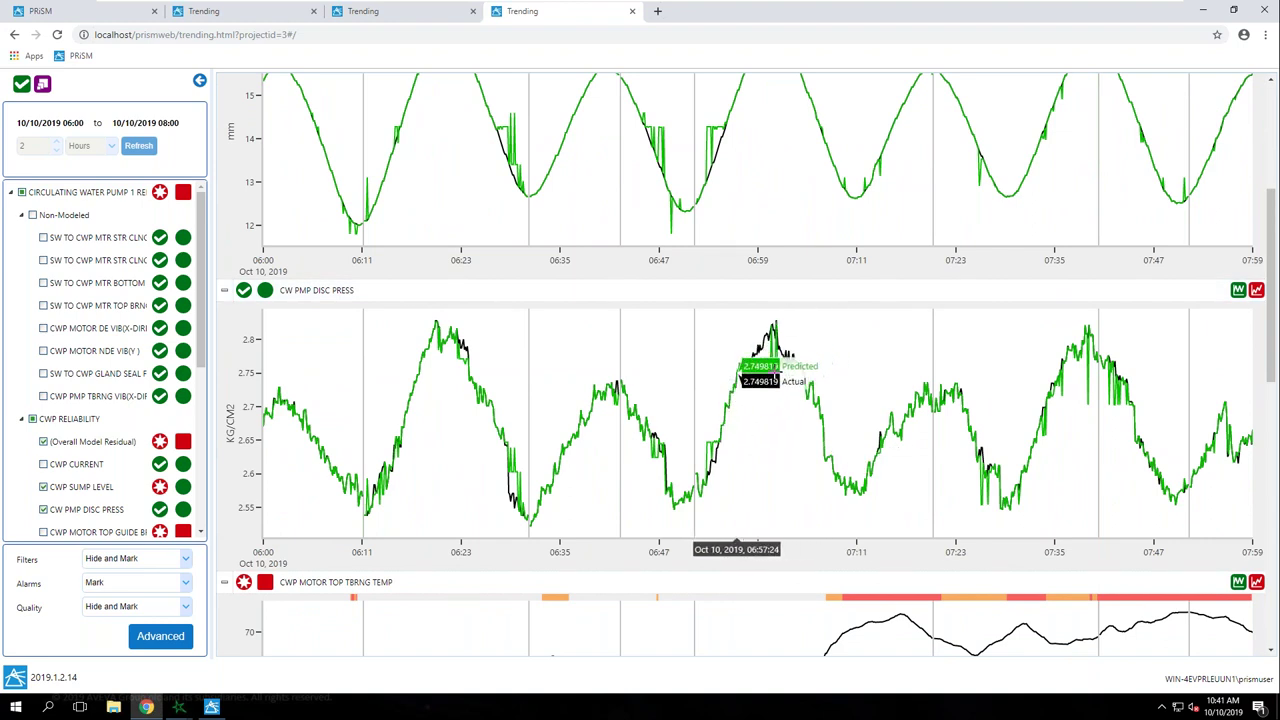
# - Examine the bearing temperature trends, then show the fault diagnostics under Overall Model Residual and examine the Pump Thrust Bearing Problem match and its details
pyautogui.moveTo(1272, 265); pyautogui.dragTo(1261, 436)
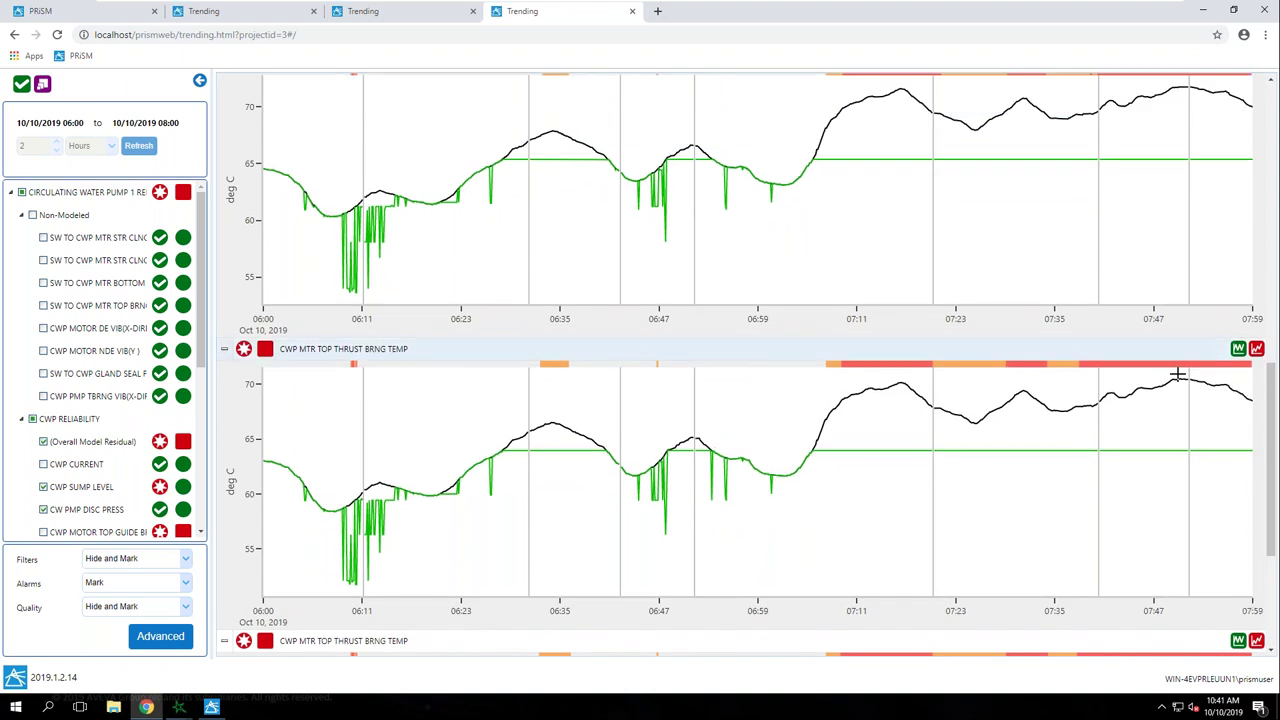
pyautogui.moveTo(1272, 383); pyautogui.dragTo(1258, 95)
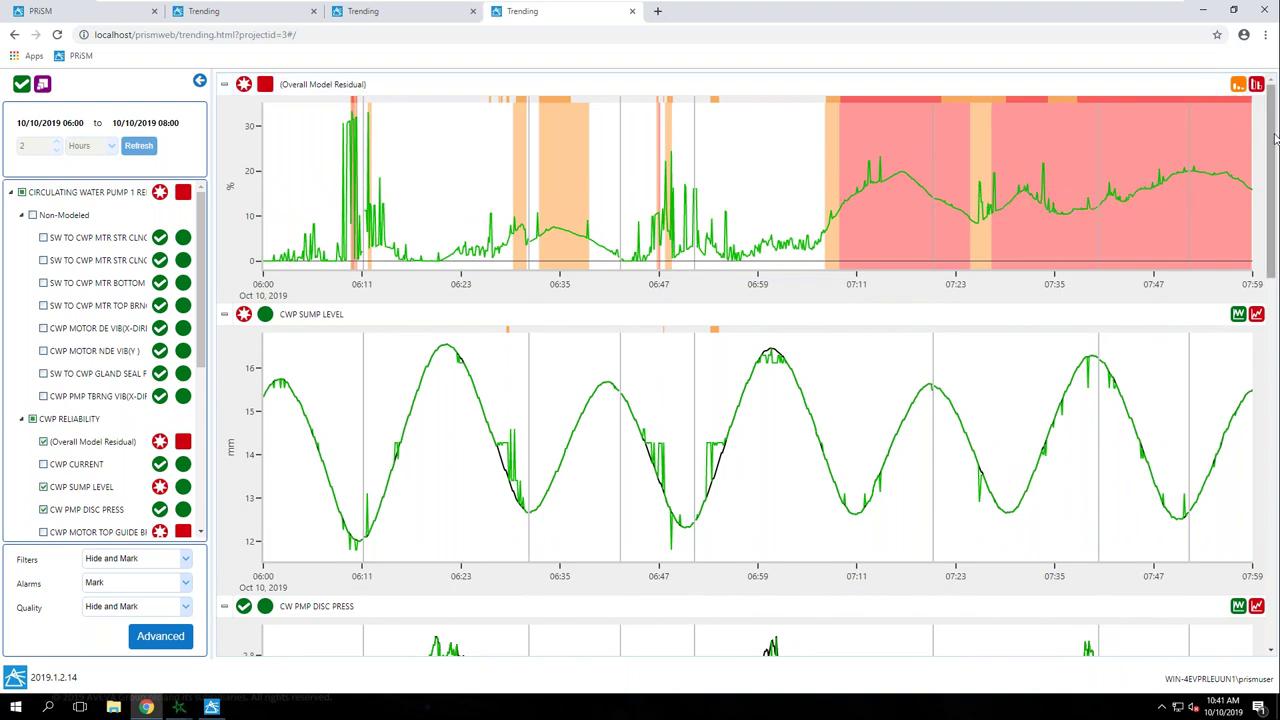
pyautogui.click(1257, 86)
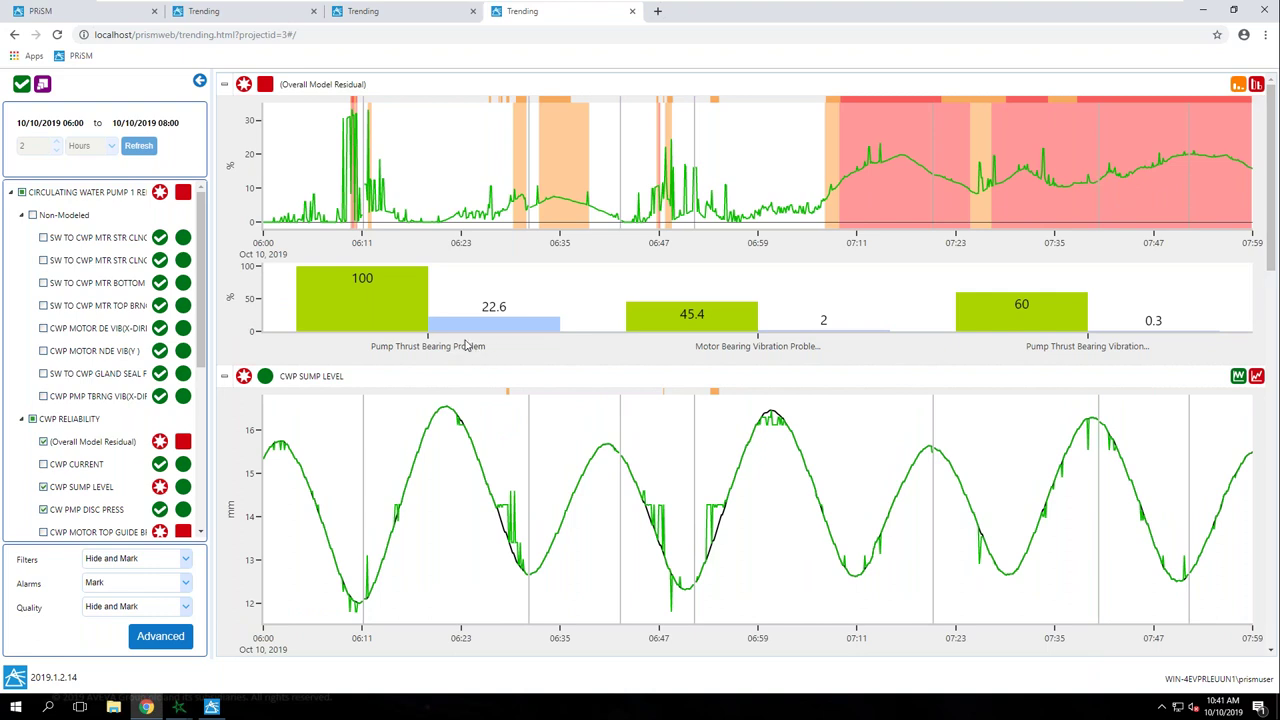
pyautogui.moveTo(351, 316)
pyautogui.moveTo(392, 292)
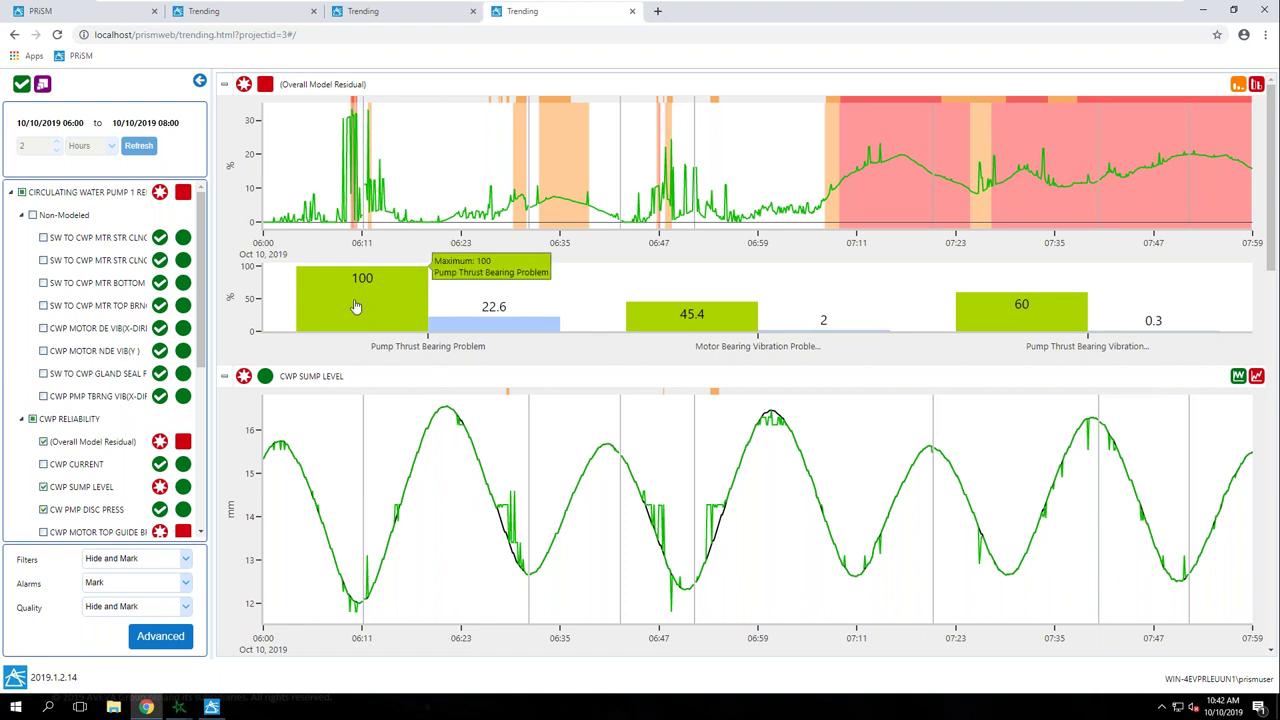
pyautogui.moveTo(456, 326)
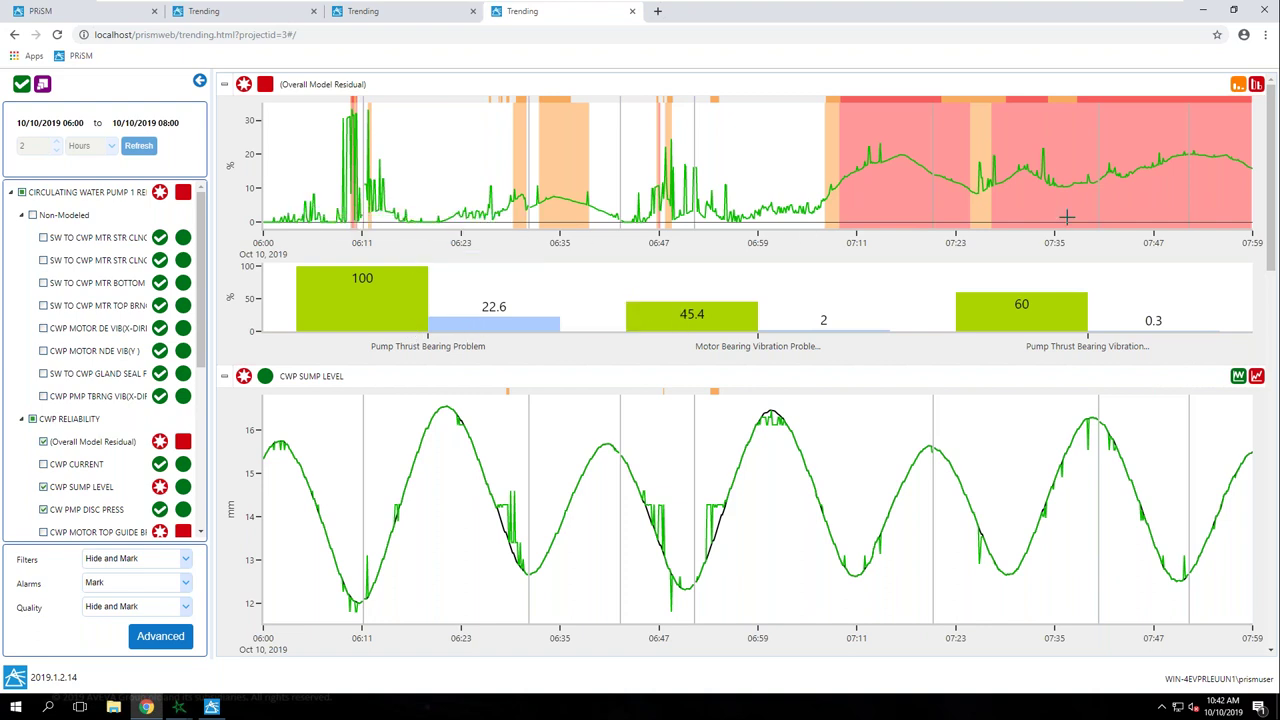
pyautogui.moveTo(508, 327)
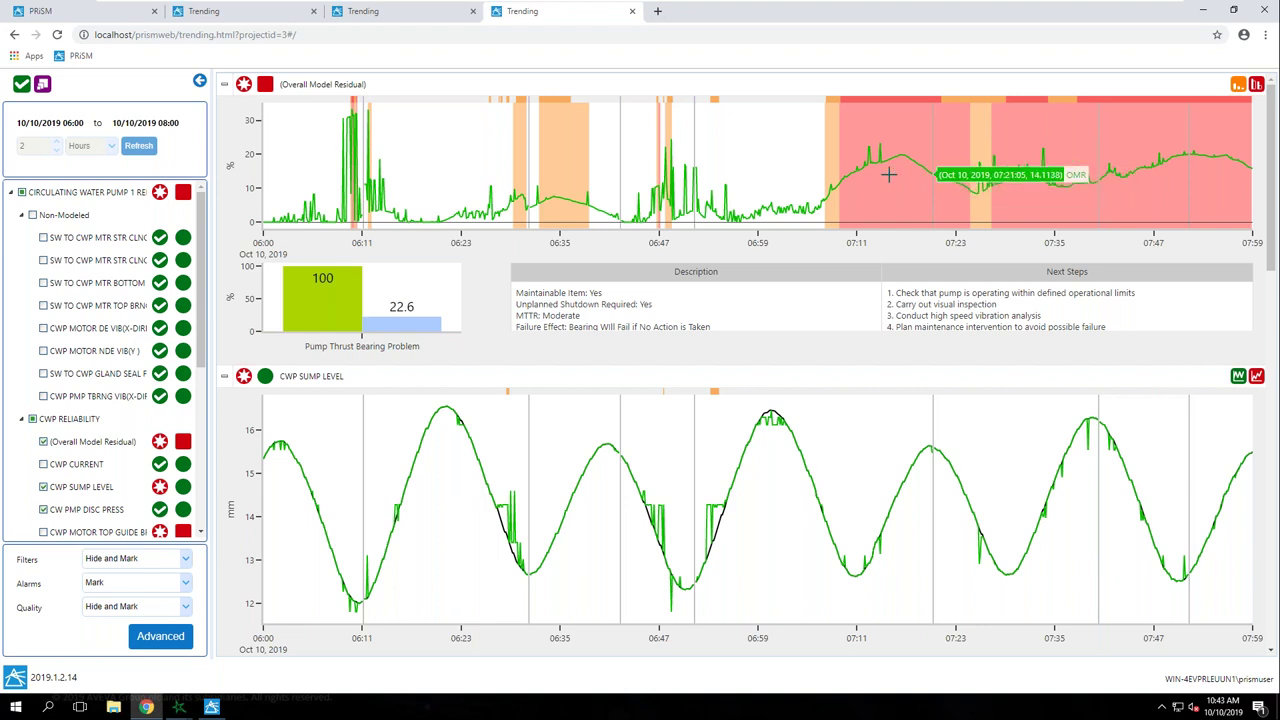
# - Open alarm management for CIRCULATING WATER PUMP 1 RELIABILITY, try the blue Equipment alarm state, and cancel without saving
pyautogui.click(60, 12)
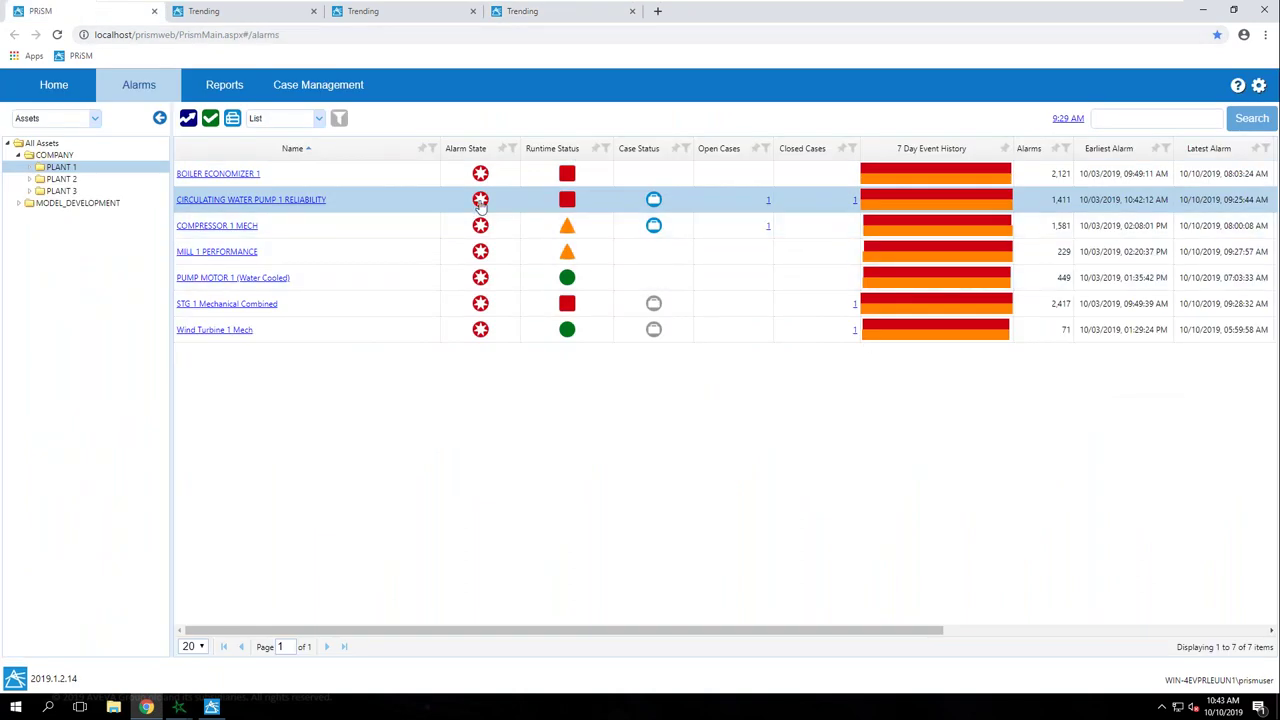
pyautogui.moveTo(480, 201)
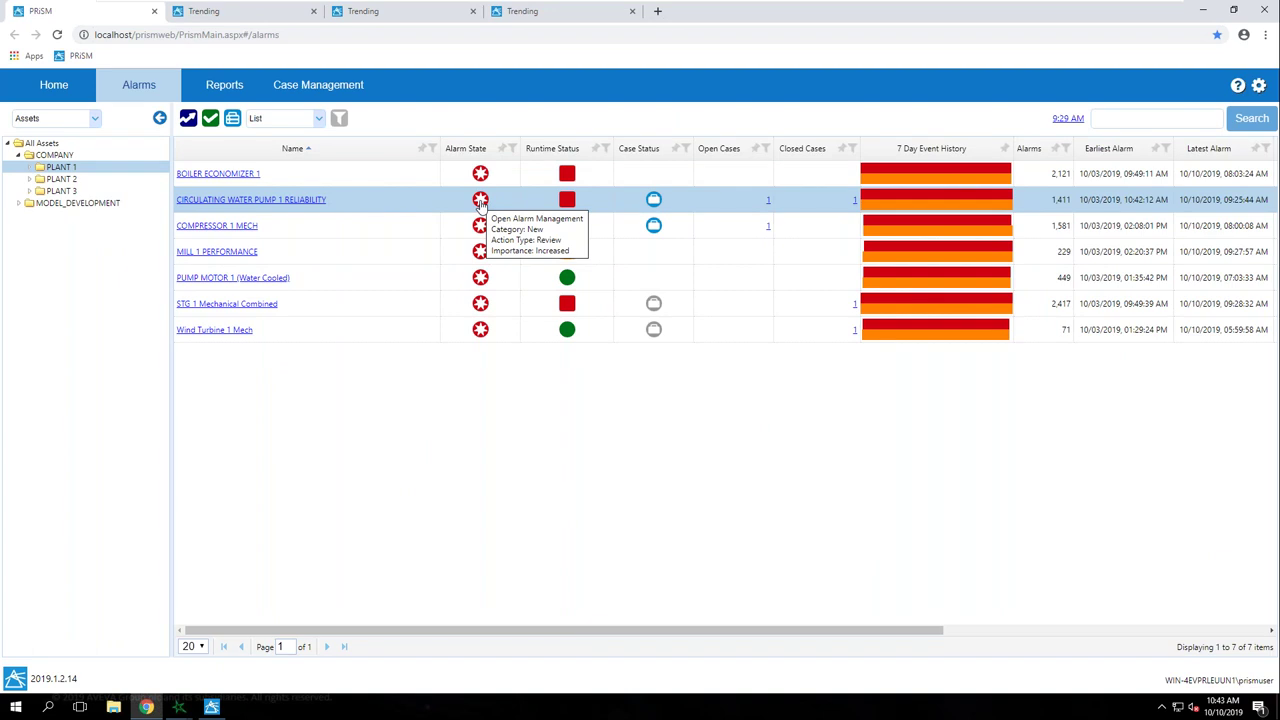
pyautogui.click(480, 200)
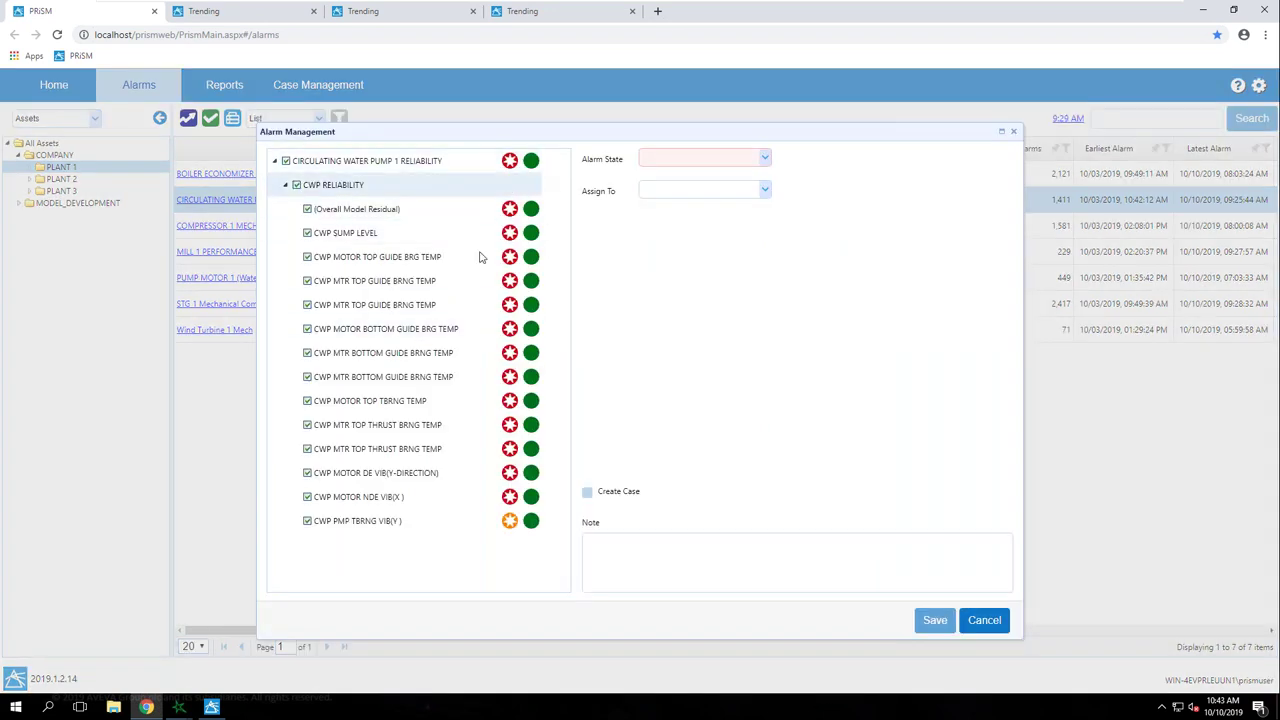
pyautogui.click(764, 160)
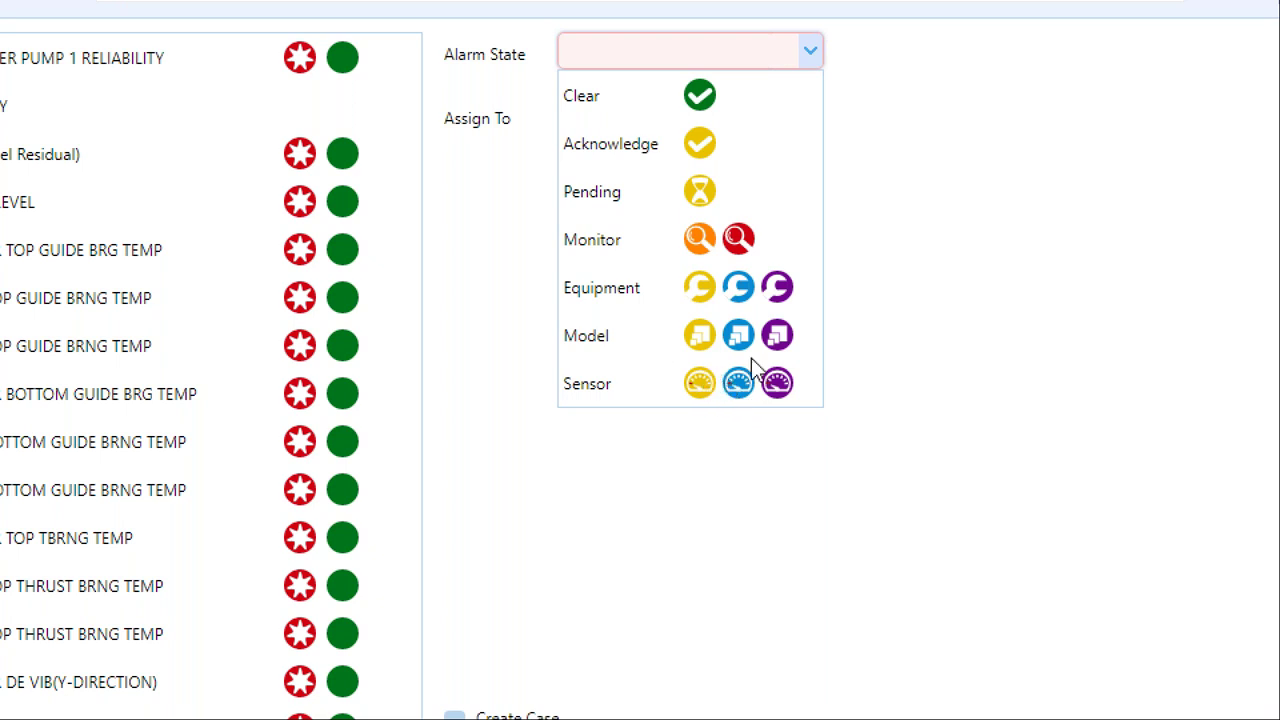
pyautogui.click(739, 289)
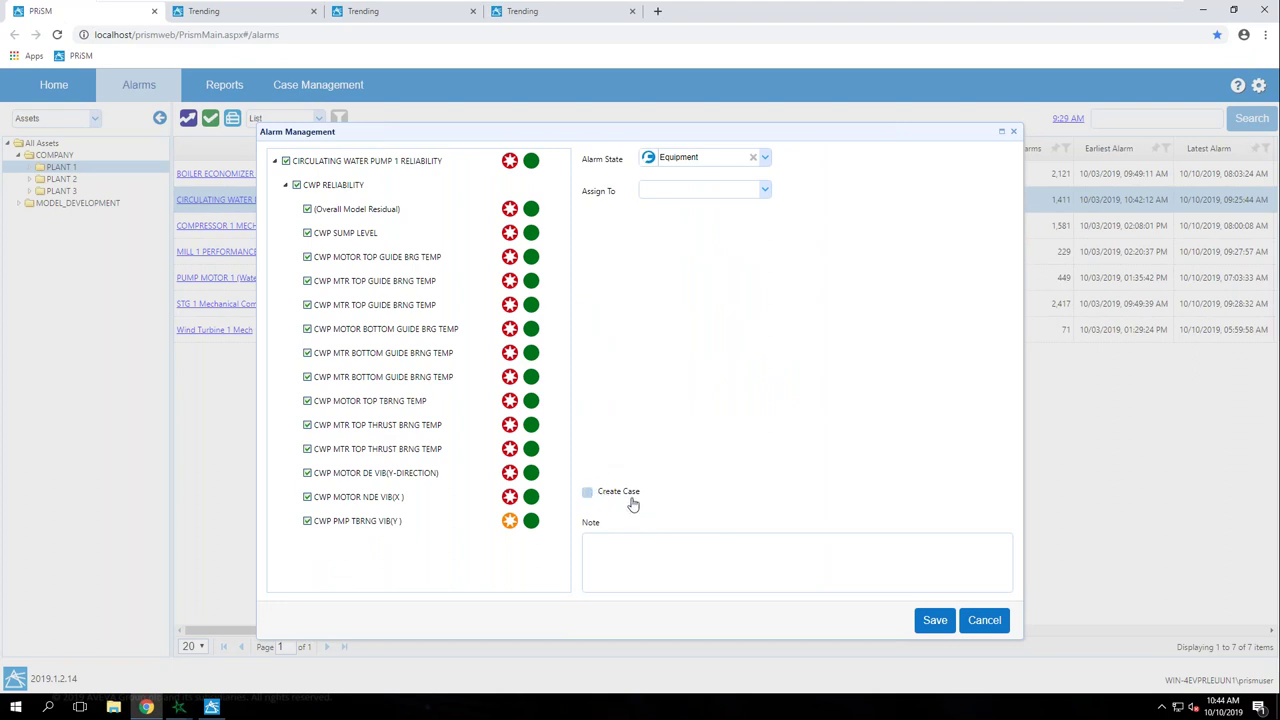
pyautogui.click(984, 620)
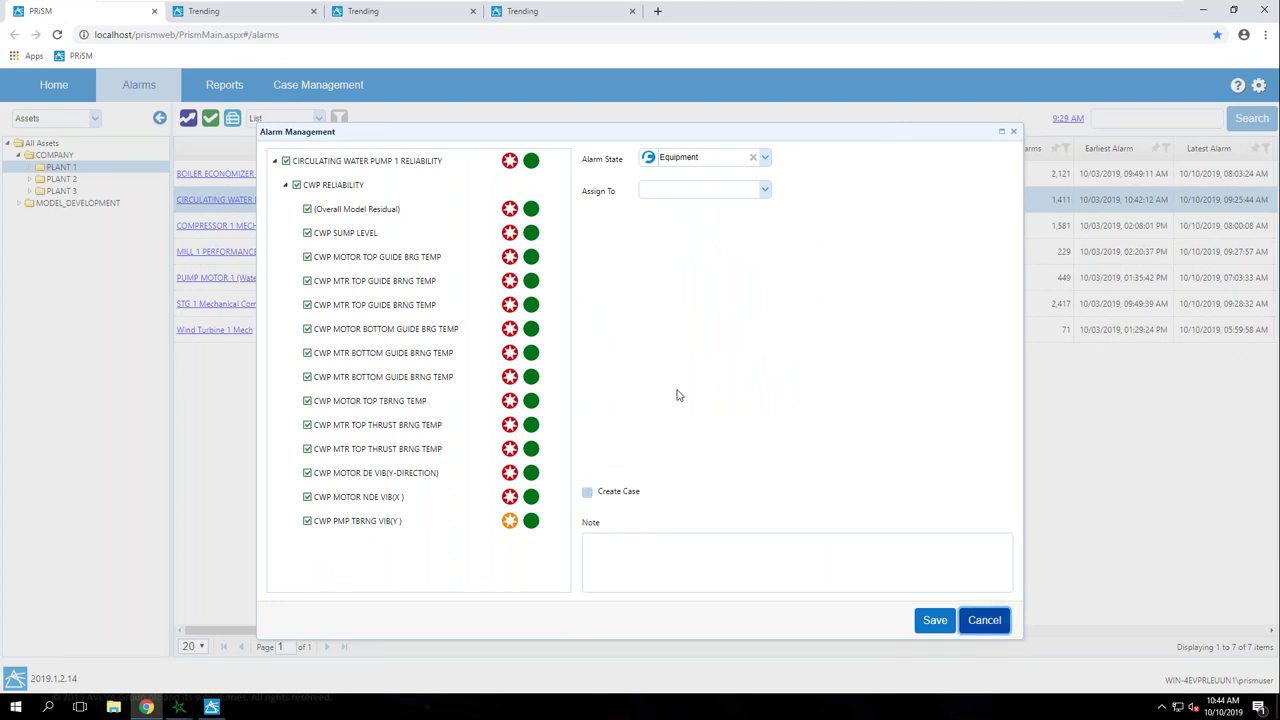
# - Open the 3-4 Stage Vibration Issue case from case management and view the options for adding links to it
pyautogui.click(309, 90)
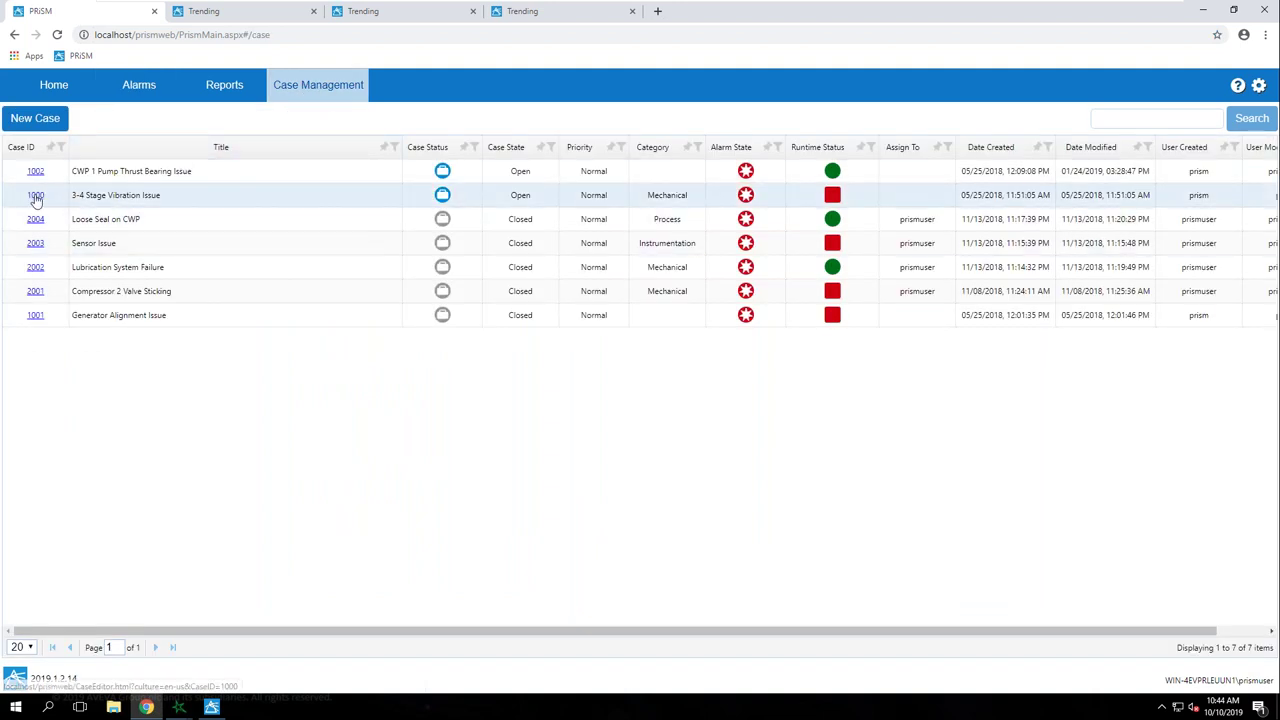
pyautogui.click(35, 197)
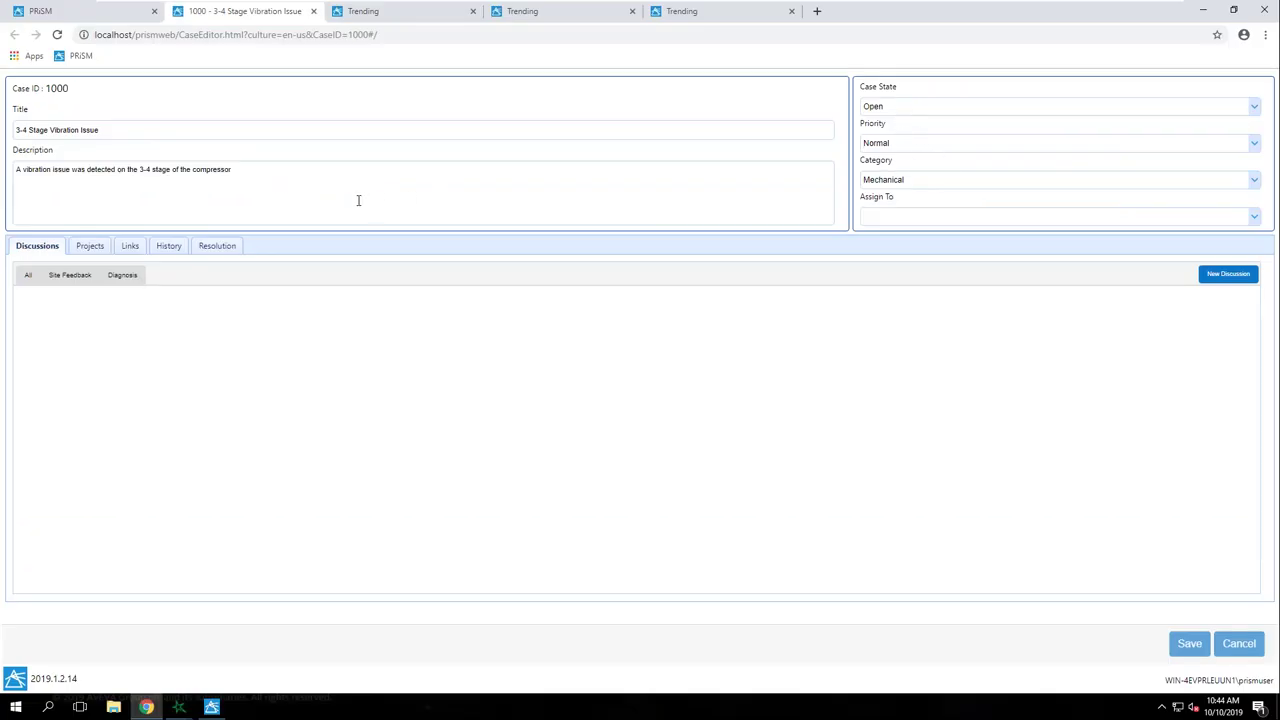
pyautogui.click(128, 250)
pyautogui.click(38, 276)
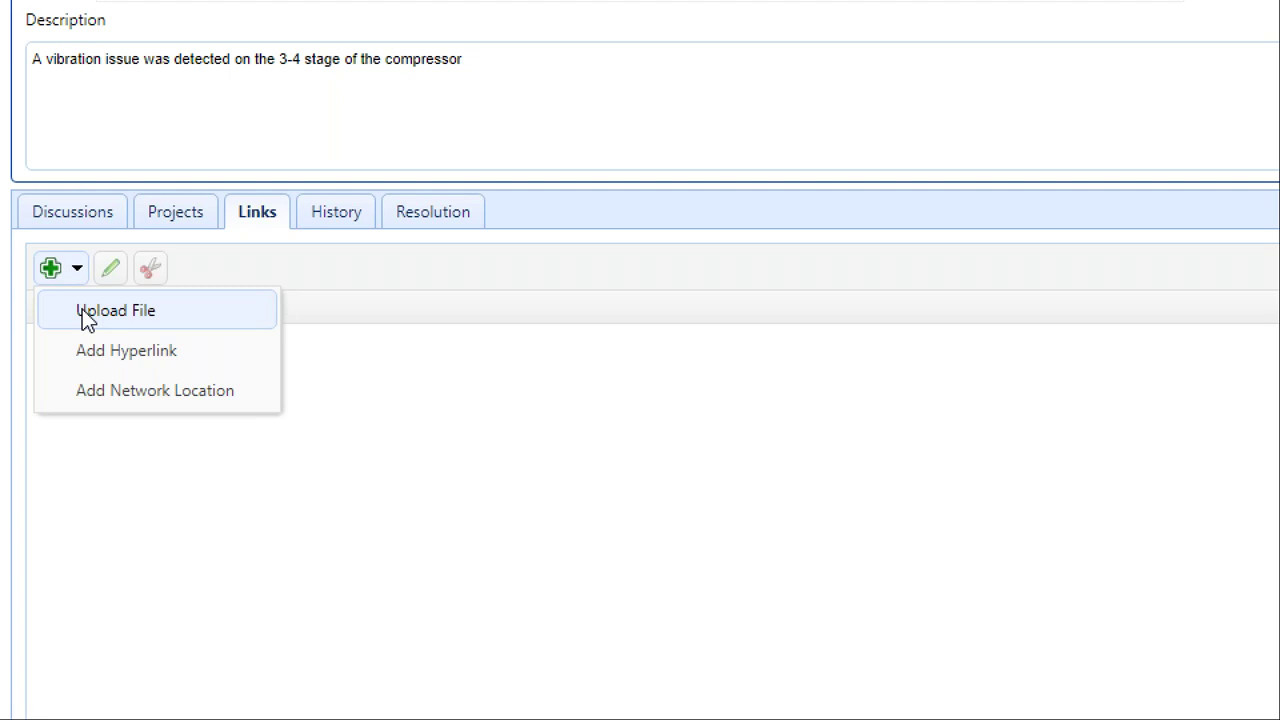
# - Review the case's resolution details and available fault conditions, and return to the CIRCULATING WATER PUMP 1 RELIABILITY trends
pyautogui.click(433, 211)
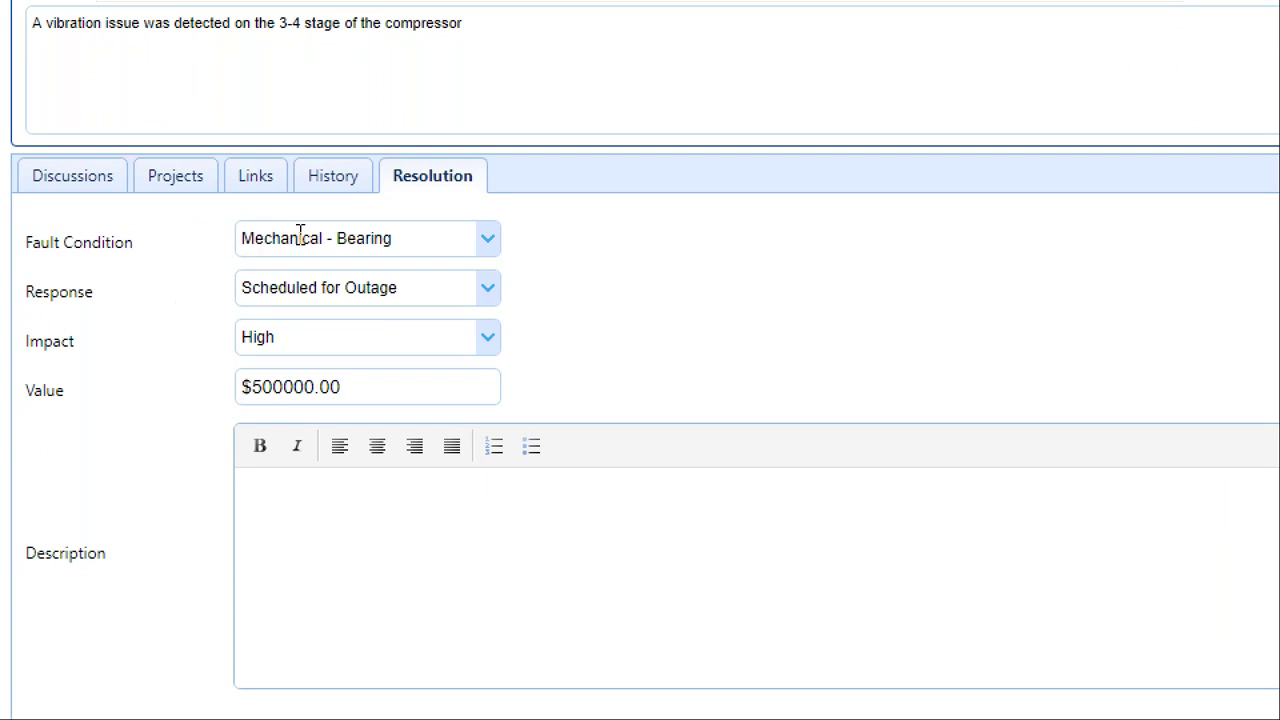
pyautogui.click(488, 242)
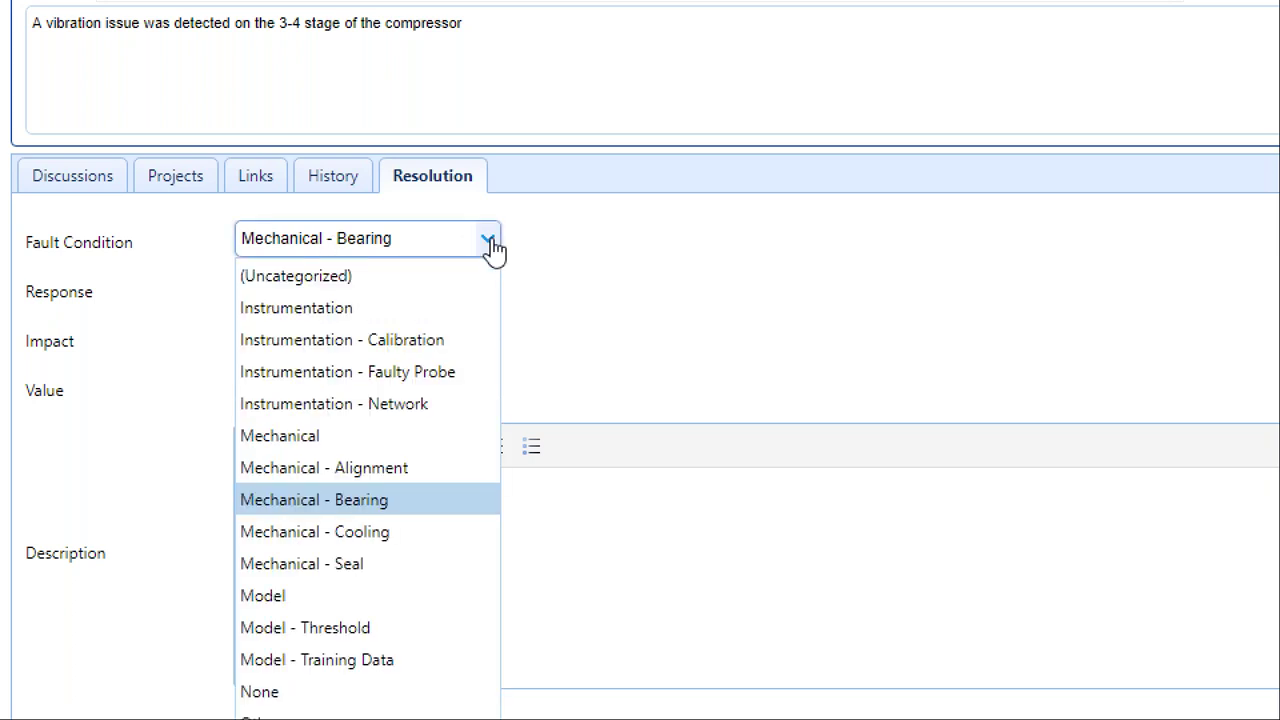
pyautogui.click(490, 245)
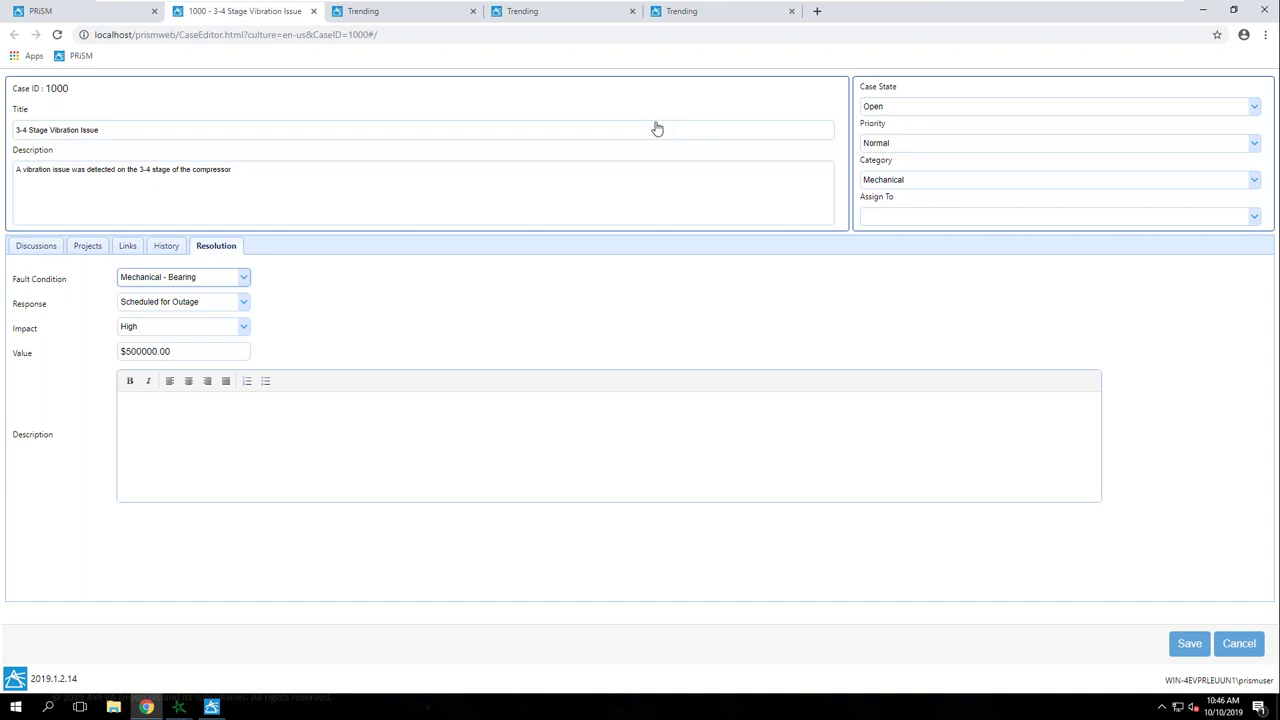
pyautogui.click(116, 18)
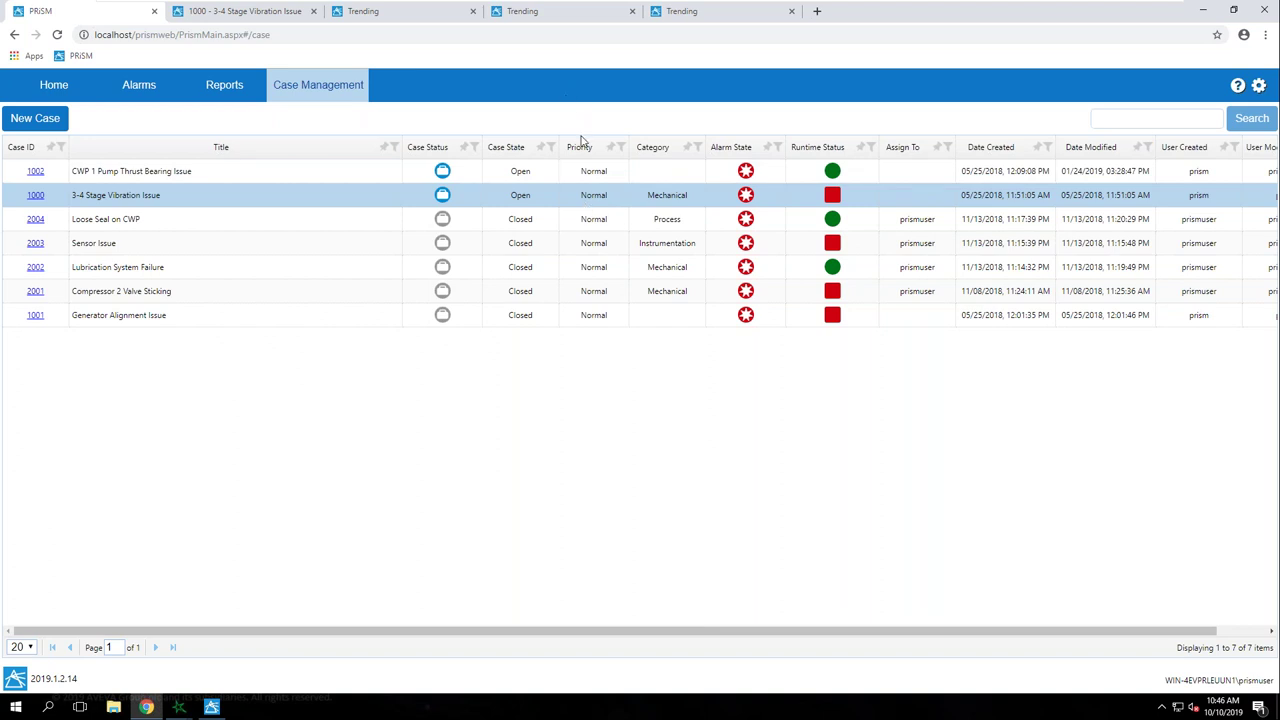
pyautogui.click(700, 12)
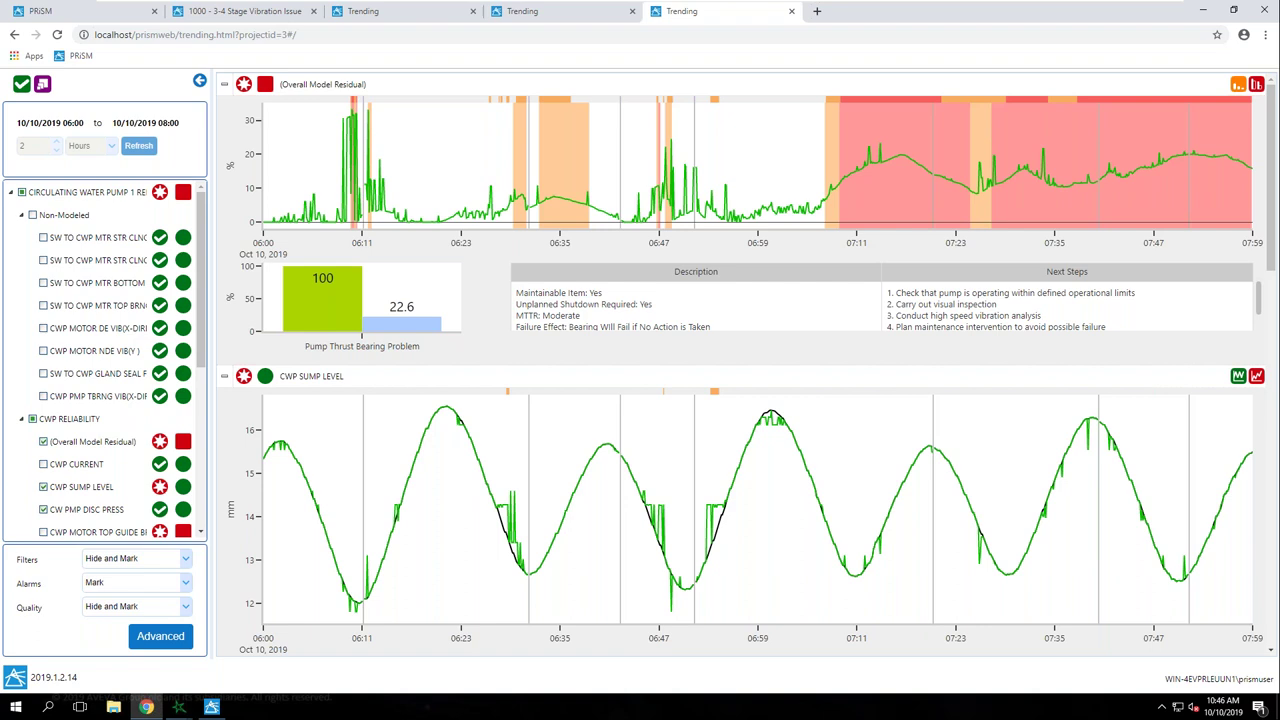